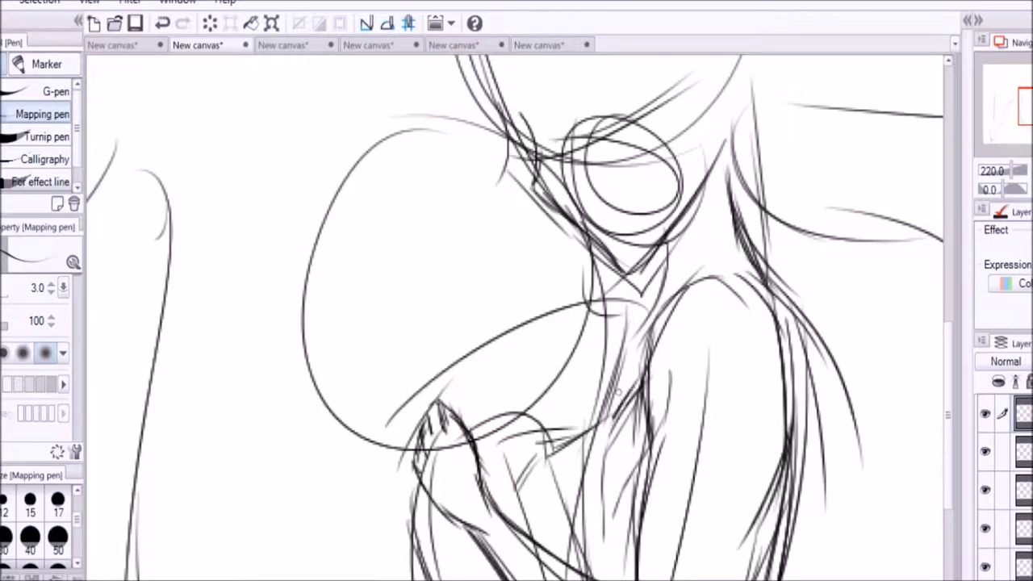
Redraw the standing man's torso, front and back waist lines, and the inner bend of his elbow with the Mapping pen.
left_click_drag(625, 478, 603, 579)
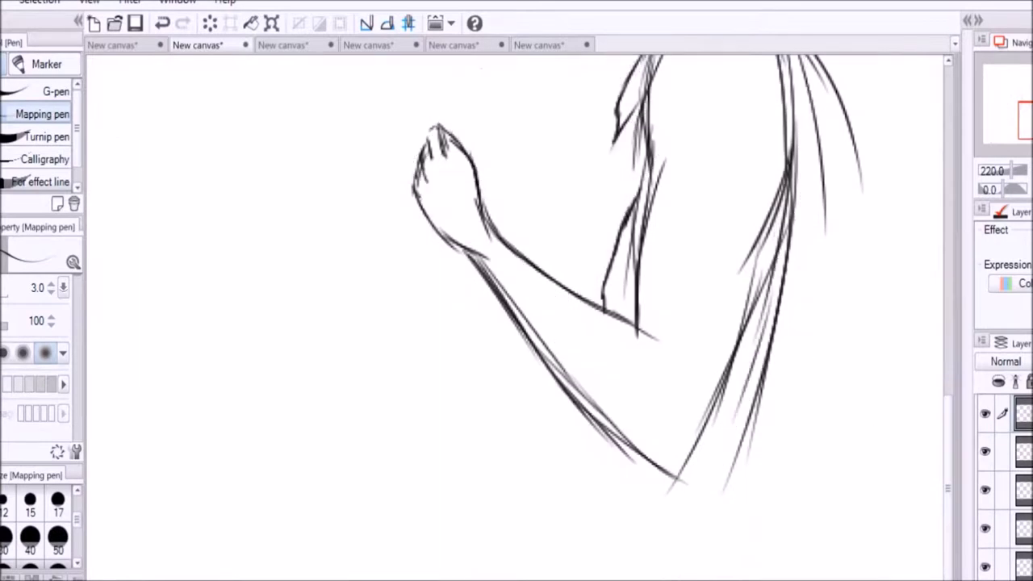
left_click_drag(760, 373, 743, 523)
left_click_drag(613, 440, 610, 497)
left_click_drag(637, 322, 672, 386)
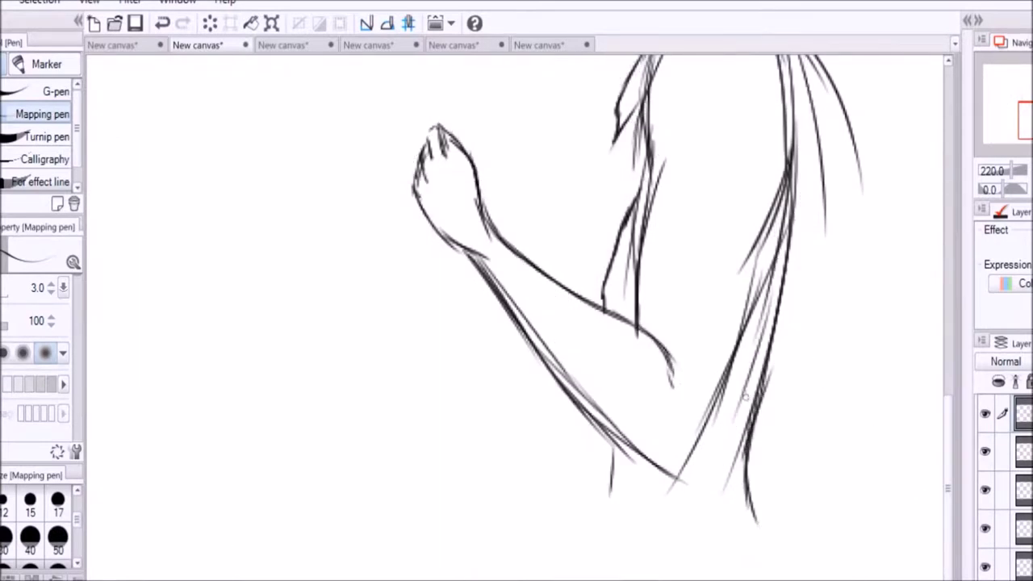
left_click_drag(618, 451, 597, 579)
left_click_drag(786, 492, 750, 575)
Refine the man's face profile from nose to chin by redrawing the line and erasing the excess along the jaw.
scroll(882, 415, "up", 5)
left_click_drag(536, 262, 620, 336)
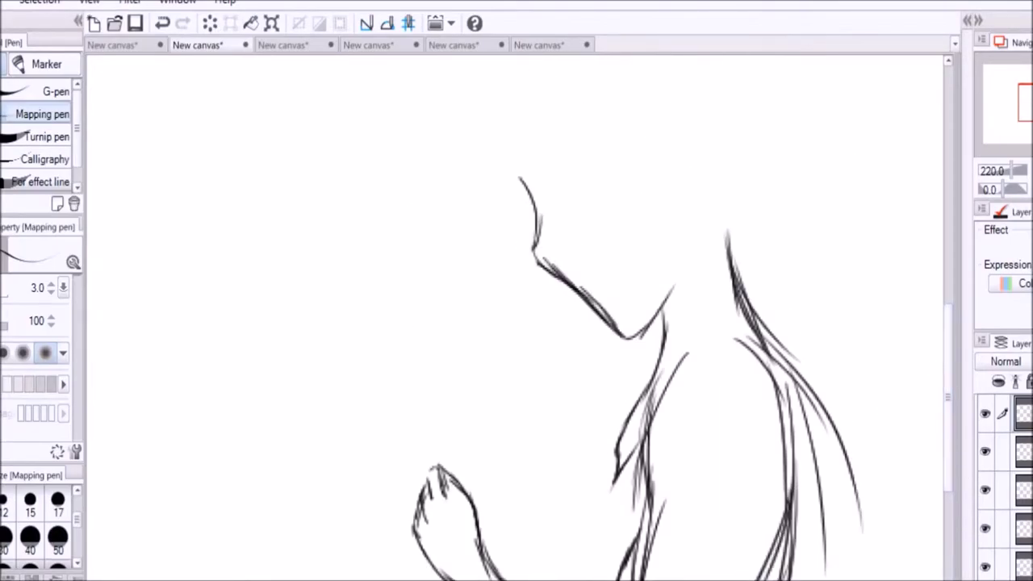
key("e")
left_click_drag(572, 265, 613, 326)
key("p")
left_click_drag(539, 230, 530, 254)
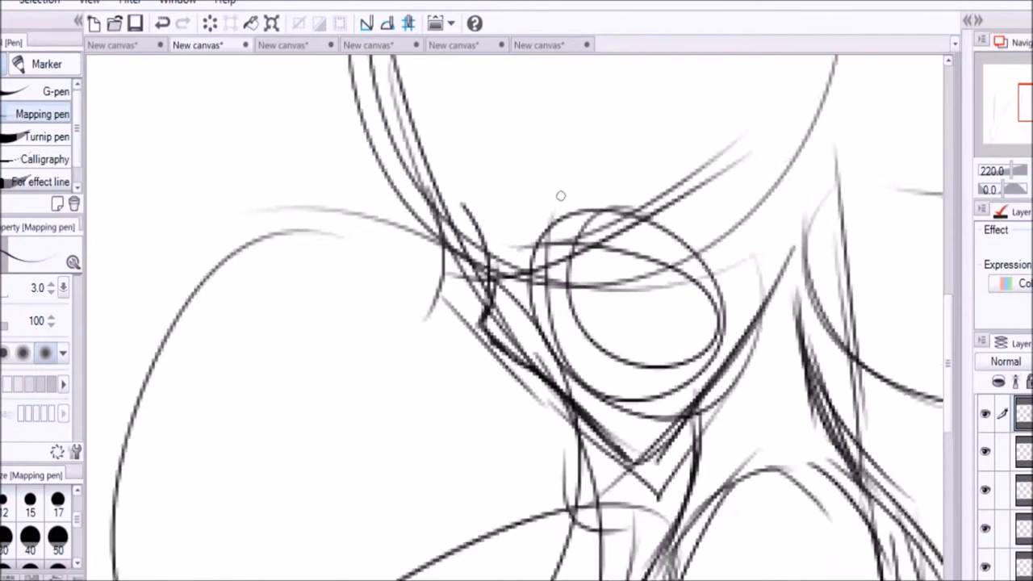
Draw the man's closed eye as a thick slanted line and his mouth as a short smiling curve.
scroll(560, 196, "up", 3)
mouse_move(557, 238)
left_mouse_down()
mouse_move(661, 196)
mouse_move(677, 202)
left_mouse_up()
left_click_drag(650, 483, 705, 440)
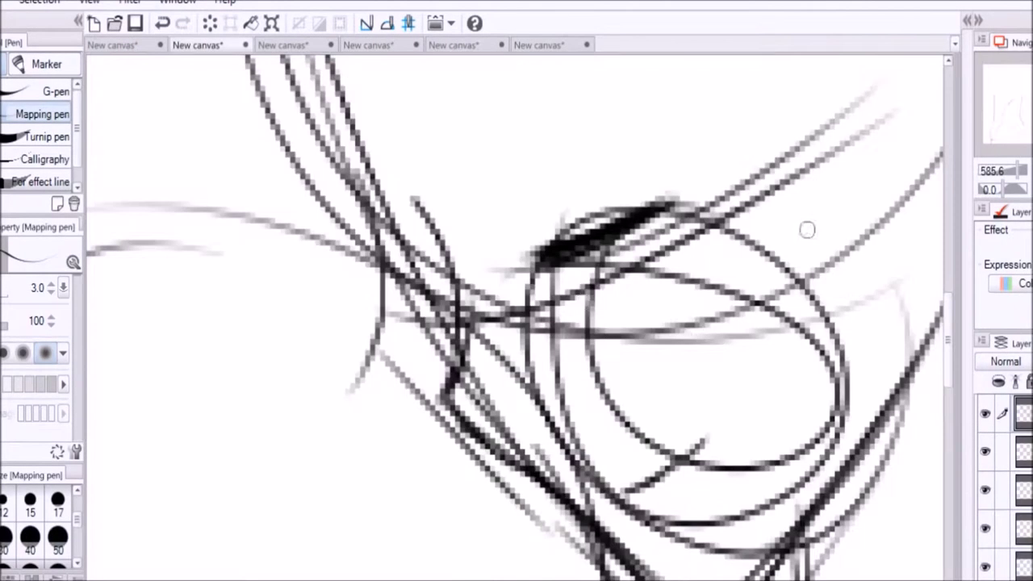
Sketch the man's pointed fringe strands over his forehead and closed eye.
left_click_drag(816, 113, 824, 314)
left_click_drag(282, 89, 149, 173)
left_click_drag(275, 166, 274, 367)
mouse_move(456, 101)
left_mouse_down()
mouse_move(388, 338)
mouse_move(464, 137)
left_mouse_up()
left_click_drag(404, 182, 375, 367)
left_click_drag(467, 68, 456, 234)
mouse_move(599, 81)
left_mouse_down()
mouse_move(564, 214)
mouse_move(621, 213)
left_mouse_up()
left_click_drag(564, 121, 581, 234)
left_click_drag(484, 170, 709, 73)
Sketch long side locks of the man's hair falling beside his cheek towards the jaw.
scroll(516, 315, "right", 5)
left_click_drag(351, 80, 436, 323)
left_click_drag(617, 105, 621, 302)
left_click_drag(435, 117, 545, 464)
left_click_drag(572, 403, 407, 576)
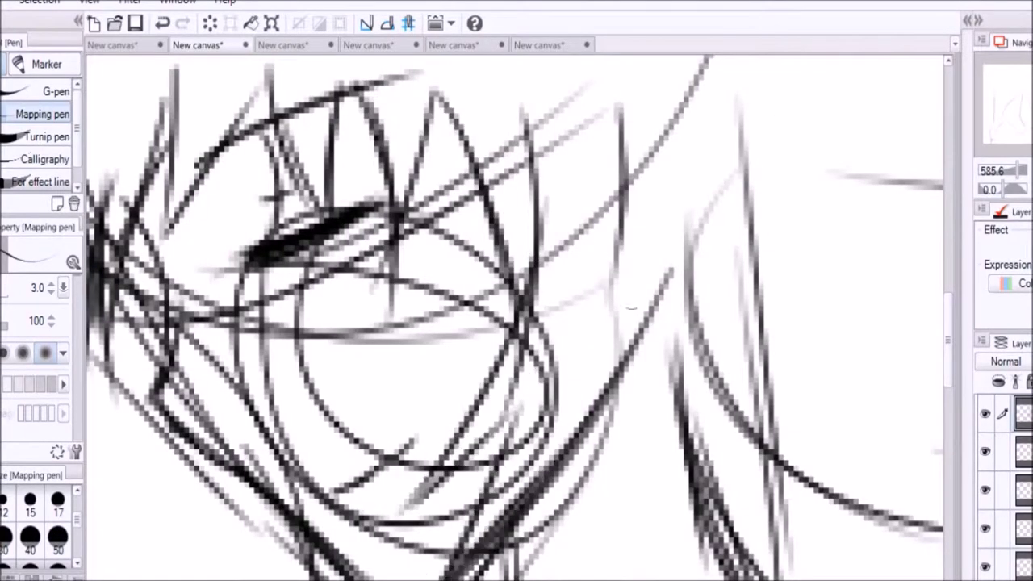
left_click_drag(621, 105, 484, 500)
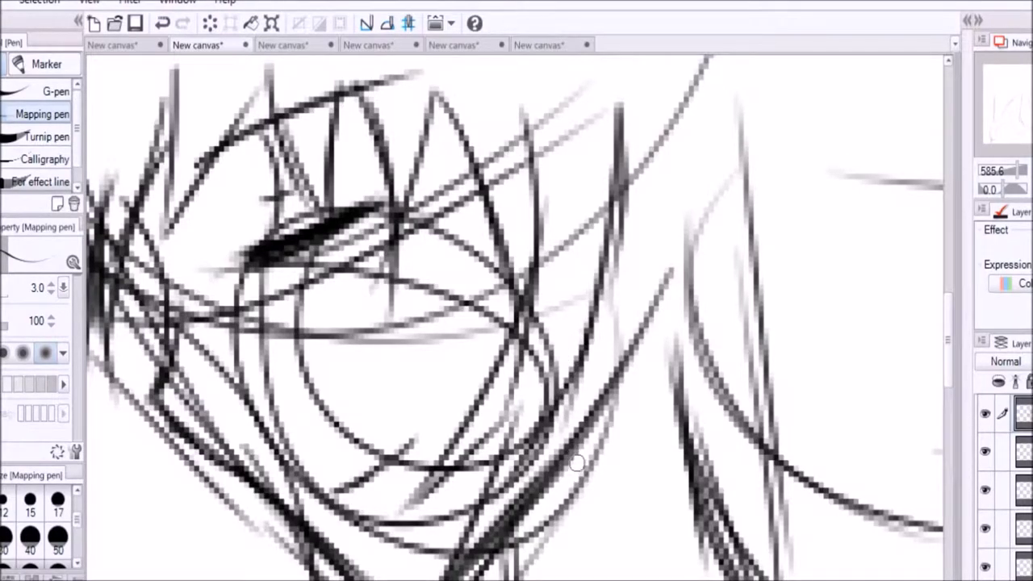
Add more overlapping hair strands along the man's cheek, jaw and neck.
left_click_drag(613, 315, 565, 524)
left_click_drag(662, 315, 524, 577)
left_click_drag(492, 117, 424, 363)
left_click_drag(488, 173, 391, 565)
left_click_drag(180, 395, 144, 580)
left_click_drag(408, 76, 323, 334)
Sketch long curved hair locks flowing out behind the man's neck and shoulder.
scroll(516, 323, "down", 3)
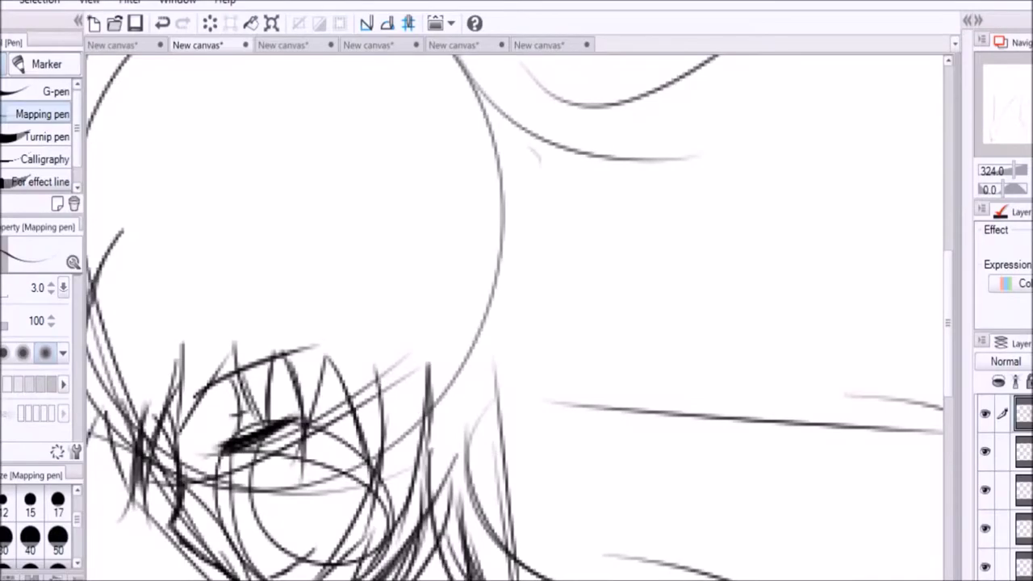
left_click_drag(555, 348, 940, 171)
left_click_drag(694, 476, 700, 577)
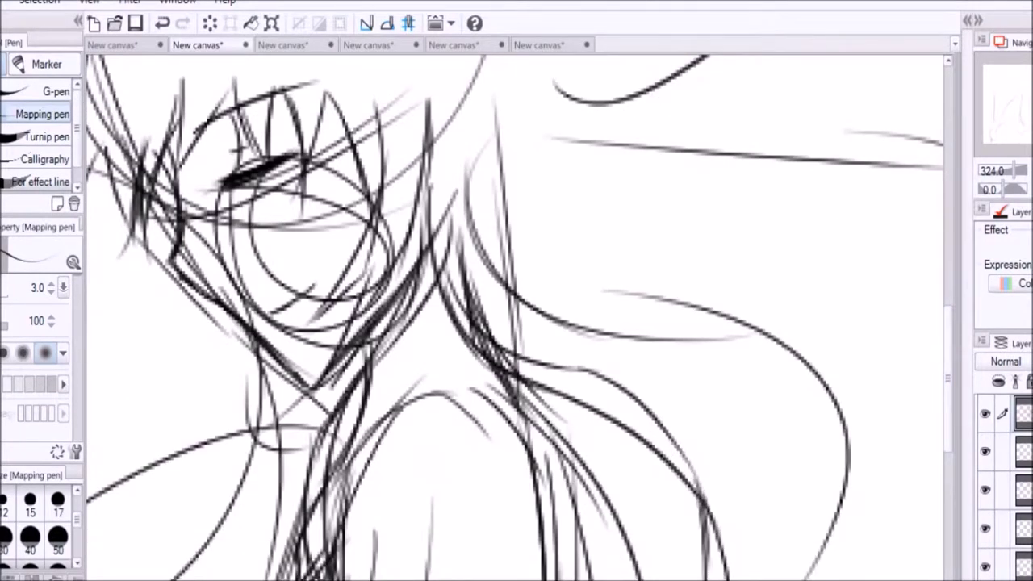
left_click_drag(553, 288, 690, 565)
left_click_drag(449, 254, 942, 427)
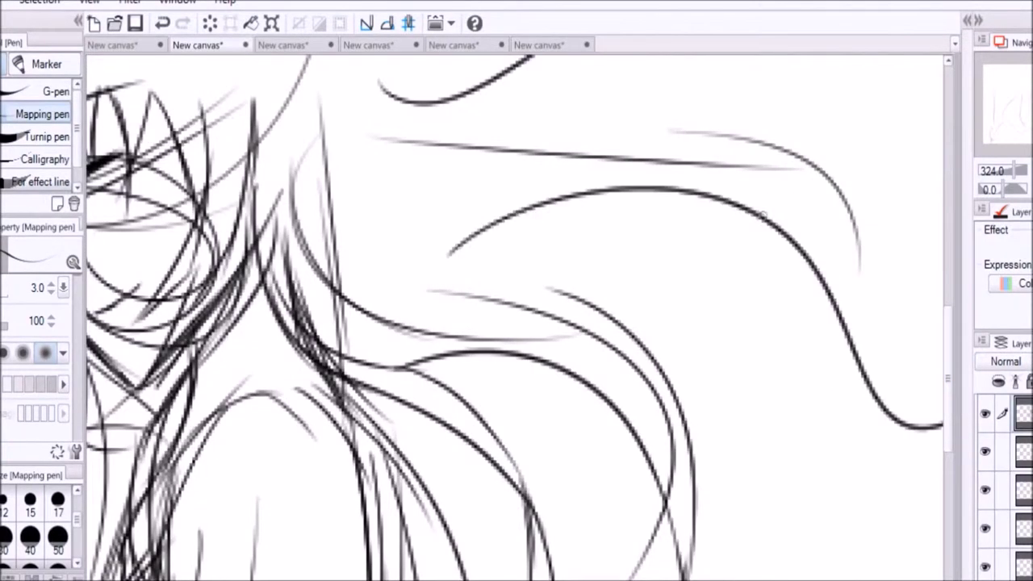
Sketch the upper windblown hair locks sweeping away from the back of the man's head.
left_click_drag(315, 161, 408, 299)
left_click_drag(384, 230, 637, 56)
mouse_move(411, 298)
left_mouse_down()
mouse_move(534, 125)
mouse_move(884, 373)
left_mouse_up()
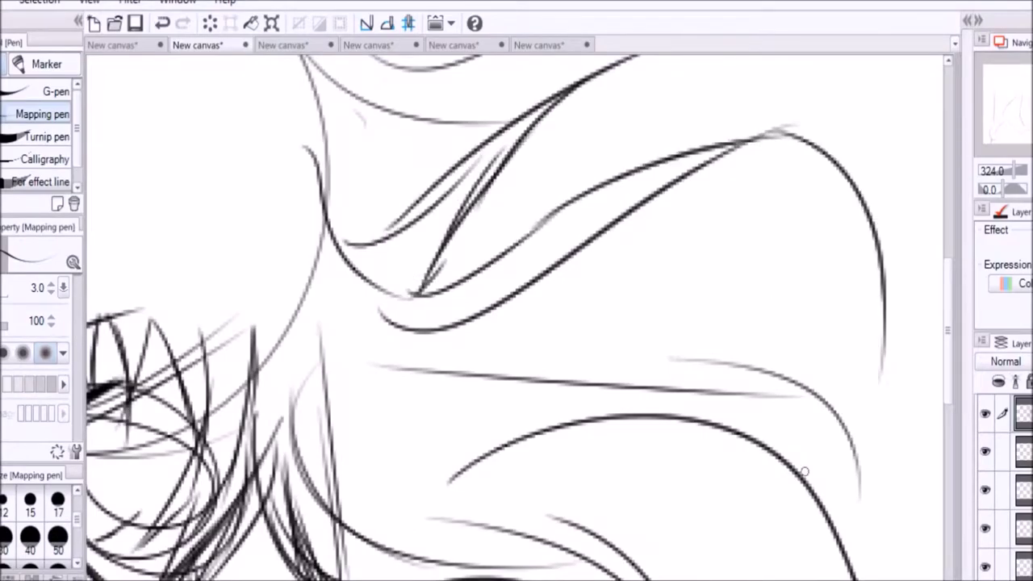
left_click_drag(478, 327, 805, 482)
left_click_drag(488, 447, 671, 578)
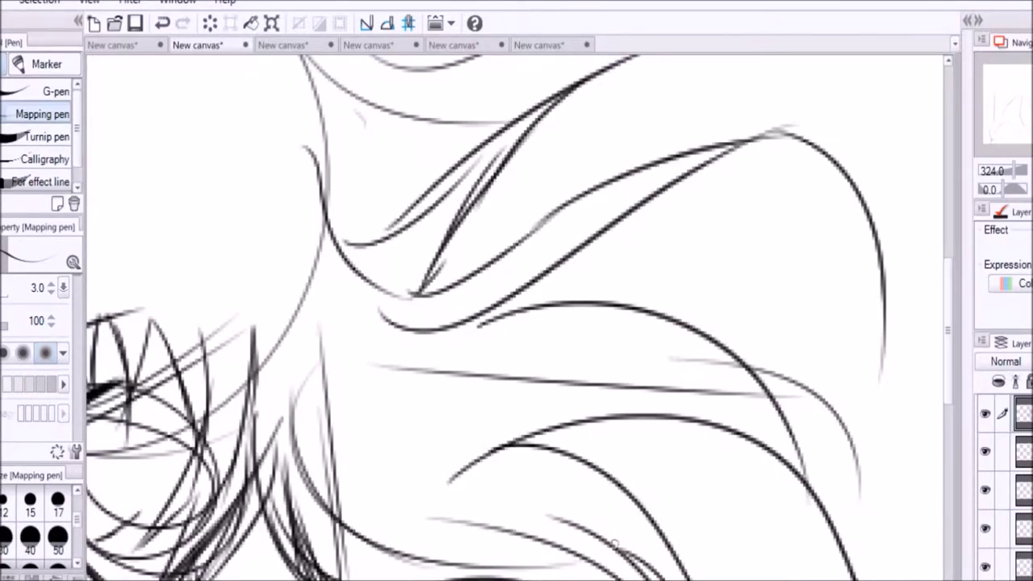
Outline the crown of the man's hair and the front contour running down to the fringe.
left_click_drag(339, 103, 229, 142)
left_click_drag(242, 157, 212, 206)
left_click_drag(323, 109, 423, 93)
left_click_drag(236, 182, 203, 258)
Extend the man's flowing back hair and finish the pointed tips of the upper lock.
mouse_move(407, 93)
left_mouse_down()
mouse_move(568, 153)
mouse_move(617, 286)
left_mouse_up()
left_click_drag(625, 246, 738, 176)
left_click_drag(663, 303, 421, 309)
key("ctrl+alt+0")
left_click_drag(496, 359, 529, 419)
left_click_drag(484, 391, 513, 426)
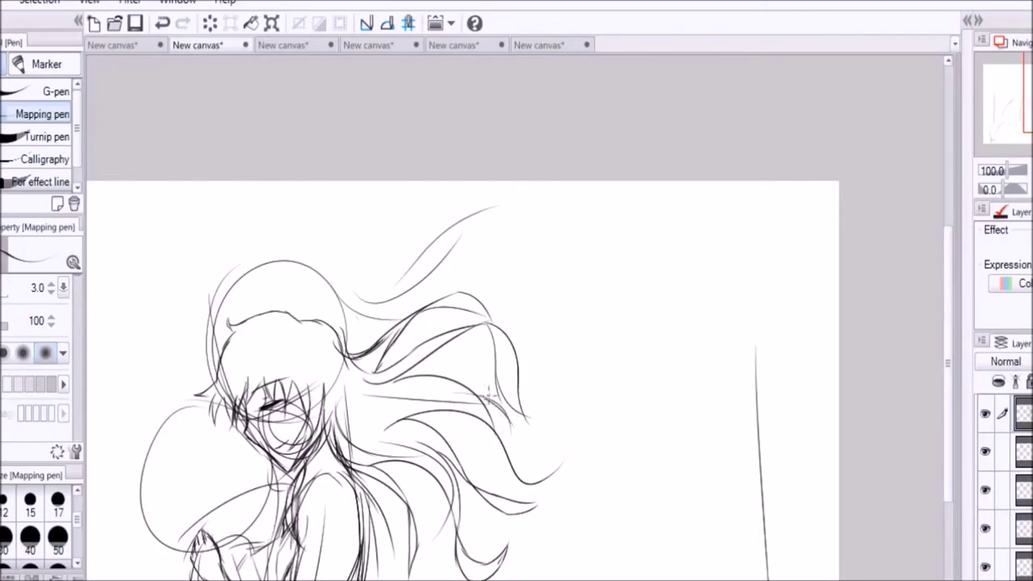
Switch to the woman's sketch layer and draw her closed eye with lashes and her nose.
left_click(1020, 527)
scroll(526, 540, "up", 3)
scroll(541, 506, "up", 3)
left_click_drag(564, 452, 496, 453)
left_click_drag(569, 424, 504, 447)
mouse_move(562, 413)
left_mouse_down()
mouse_move(529, 403)
mouse_move(509, 435)
left_mouse_up()
left_click_drag(526, 386, 601, 451)
left_click_drag(617, 577, 600, 436)
Sketch the woman's shoulder, back and sleeve edge, and undo the last upper arm stroke.
scroll(517, 315, "down", 5)
left_click_drag(408, 337, 383, 450)
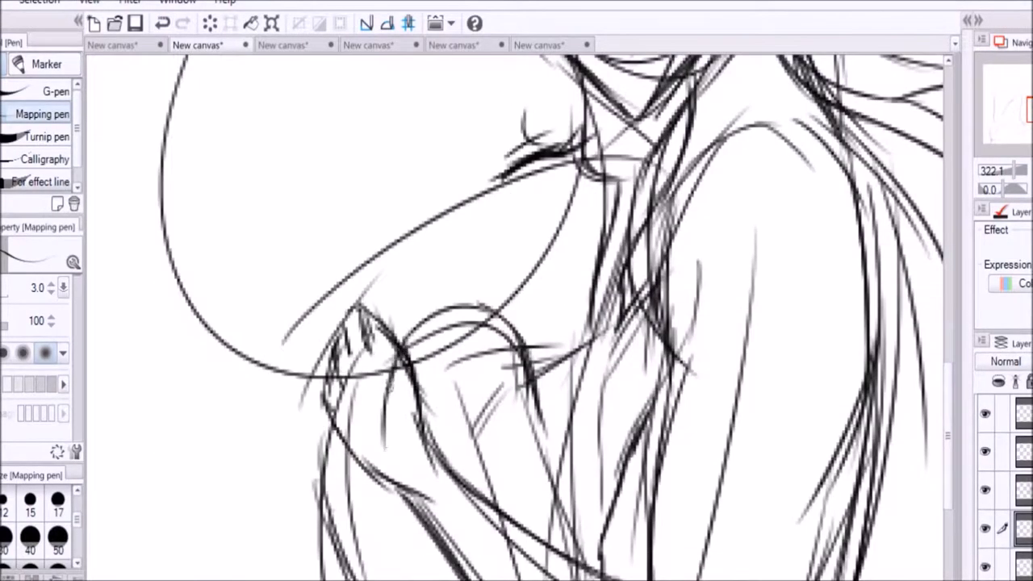
left_click_drag(355, 365, 327, 579)
left_click_drag(537, 371, 569, 508)
mouse_move(435, 311)
left_mouse_down()
mouse_move(580, 442)
mouse_move(512, 532)
left_mouse_up()
key("ctrl+z")
Sketch the woman's raised hand with fingers and the forearm resting against the man's chest.
mouse_move(621, 314)
left_mouse_down()
mouse_move(601, 392)
mouse_move(652, 388)
left_mouse_up()
left_click_drag(649, 331, 641, 460)
left_click_drag(614, 347, 597, 496)
left_click_drag(621, 443, 607, 523)
left_click_drag(626, 464, 609, 574)
left_click_drag(593, 458, 574, 557)
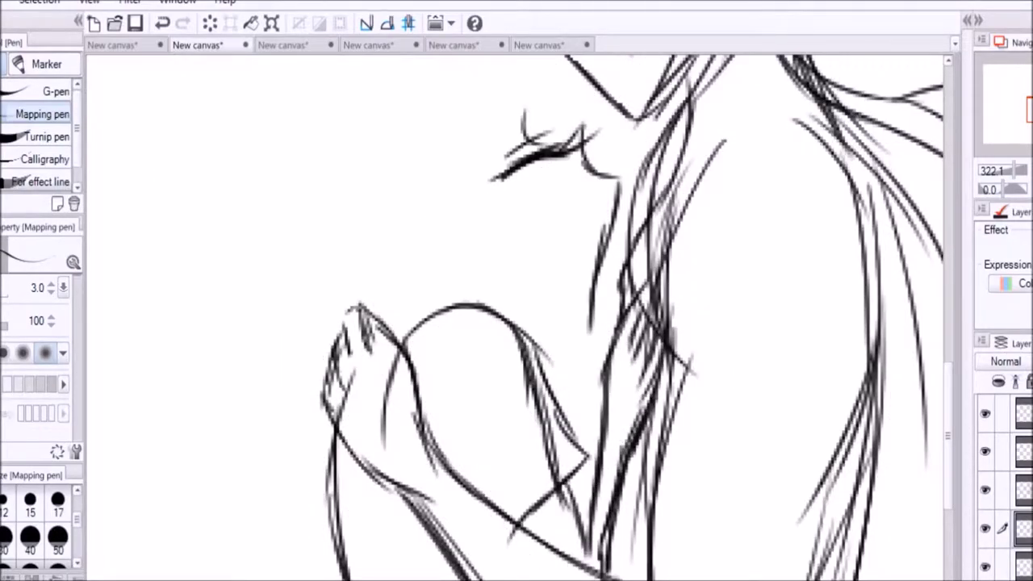
Draw the woman's chin line and the arc of her hairline, and check the other open canvases for reference.
left_click_drag(516, 322, 596, 326)
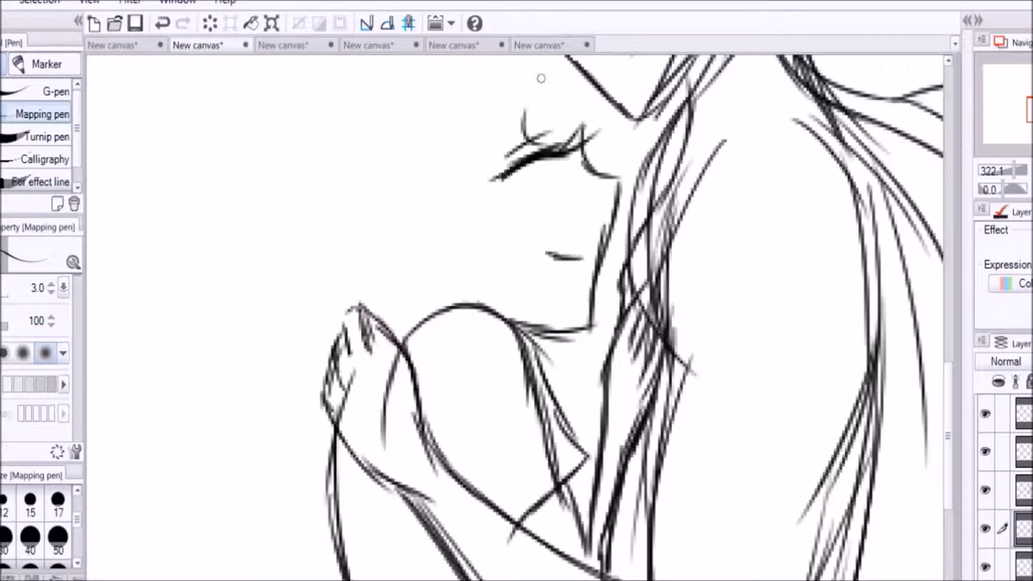
left_click_drag(537, 74, 474, 97)
left_click(538, 44)
left_click(453, 44)
left_click(145, 45)
left_click(197, 44)
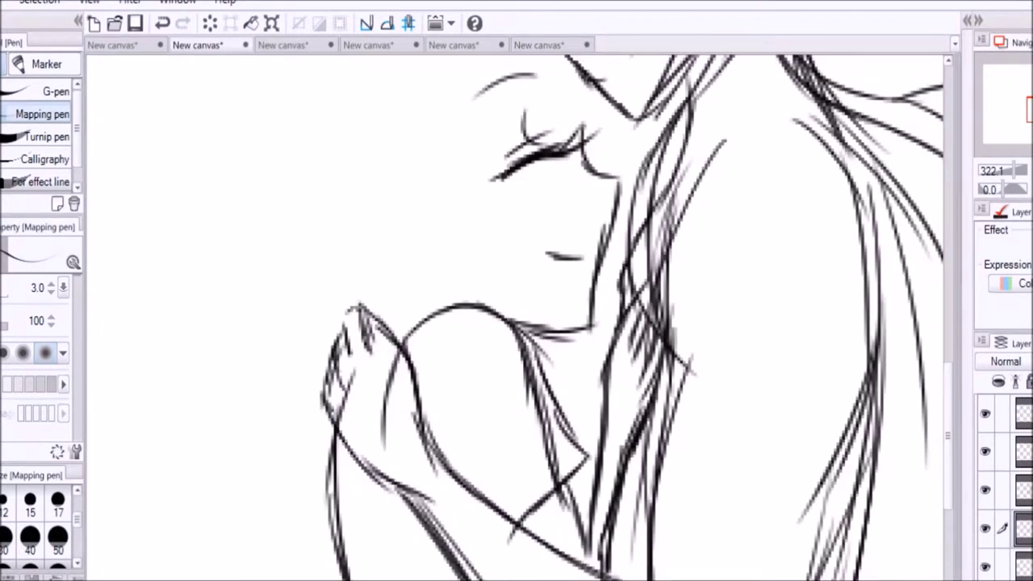
Draw spiky fringe strands along the woman's hairline above her closed eye.
left_click_drag(621, 68, 586, 100)
mouse_move(615, 74)
left_mouse_down()
mouse_move(584, 138)
mouse_move(573, 139)
left_mouse_up()
left_click_drag(565, 61, 550, 106)
scroll(556, 105, "up", 5)
mouse_move(463, 313)
left_mouse_down()
mouse_move(524, 251)
mouse_move(541, 276)
left_mouse_up()
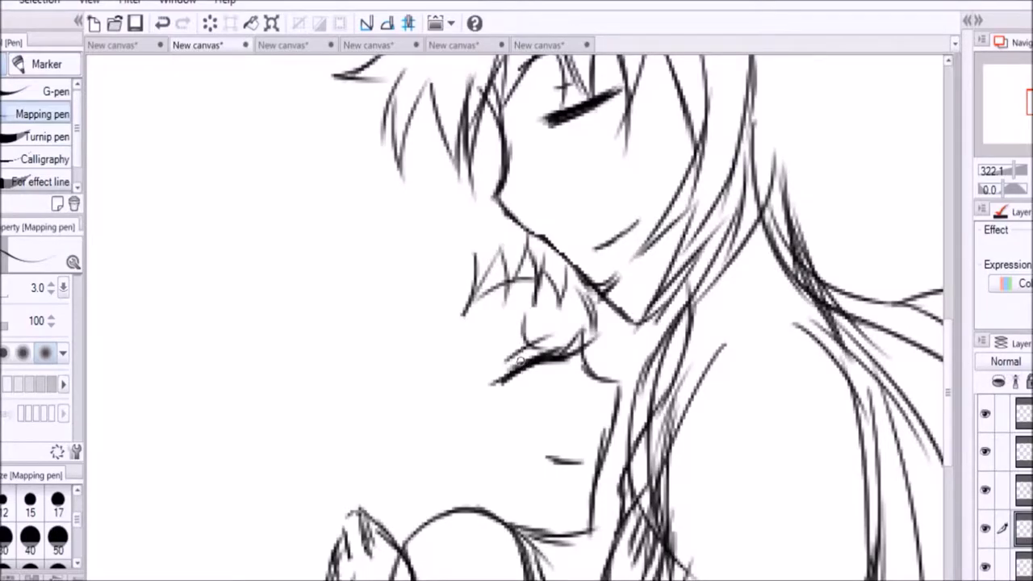
Rough in loose wavy curves for the woman's hair blowing out behind her head.
left_click_drag(281, 356, 153, 370)
left_click_drag(123, 304, 179, 355)
left_click_drag(337, 535, 313, 562)
left_click_drag(142, 529, 291, 495)
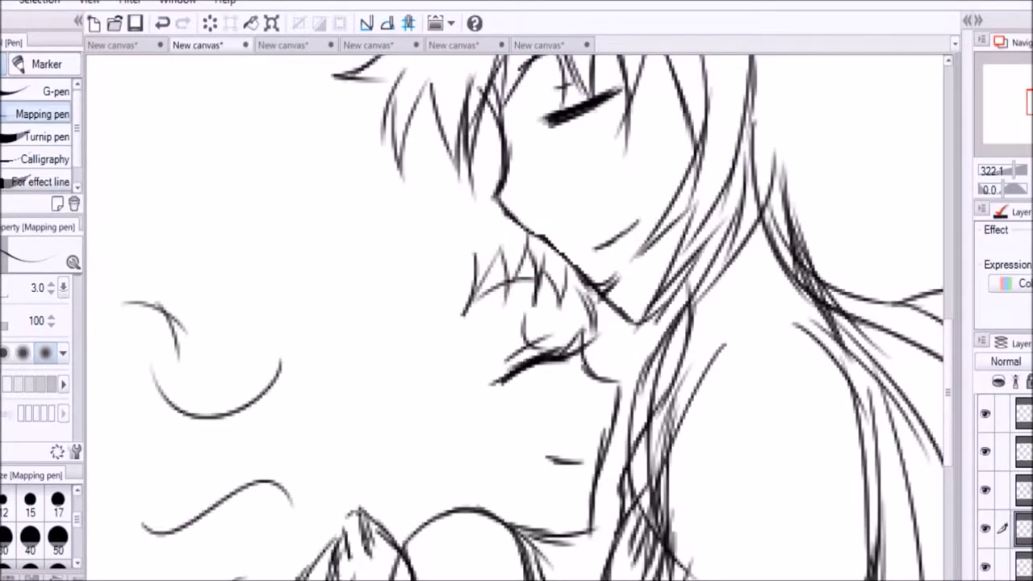
Sketch the woman's side lock, ear and nape, with hair falling onto her shoulder.
scroll(754, 509, "down", 3)
left_click_drag(392, 227, 444, 321)
left_click_drag(452, 176, 435, 323)
left_click_drag(473, 158, 449, 220)
left_click_drag(405, 308, 464, 311)
left_click_drag(387, 270, 440, 343)
left_click_drag(371, 431, 339, 492)
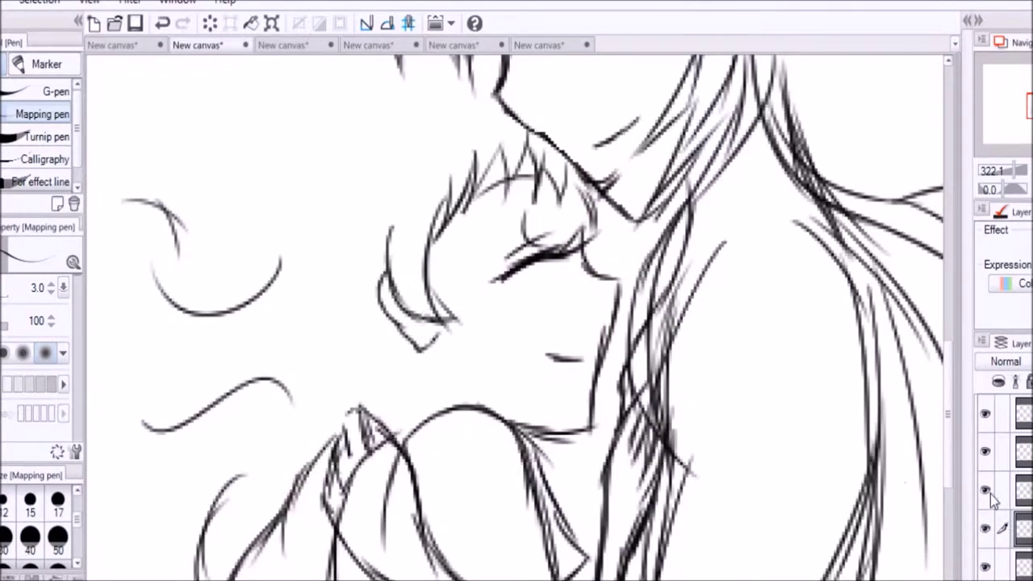
left_click_drag(443, 343, 371, 517)
left_click_drag(407, 436, 395, 550)
Draw the curled tips of the woman's lower hair waves behind her back.
left_click_drag(97, 351, 160, 445)
left_click_drag(98, 360, 142, 448)
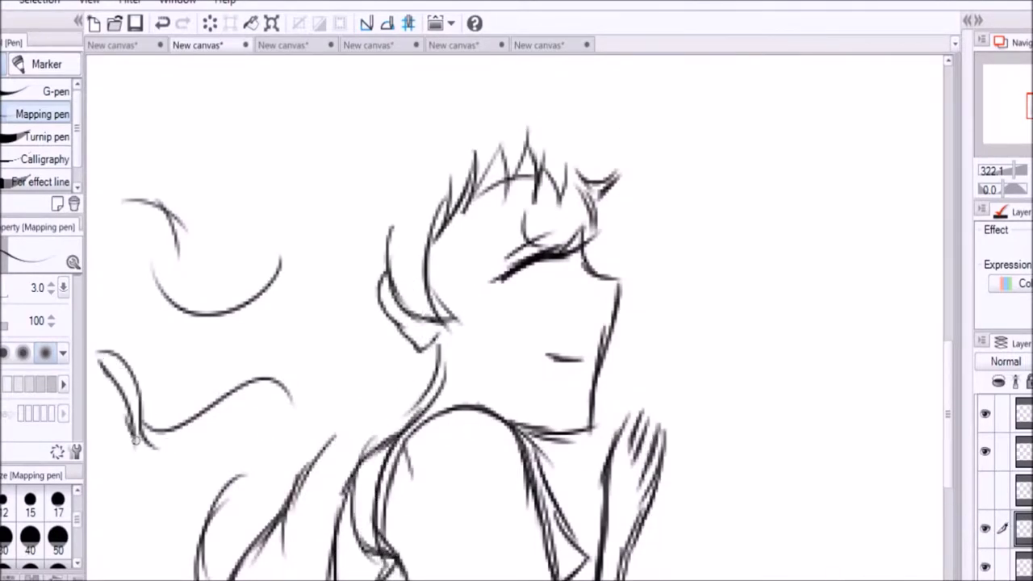
left_click_drag(230, 435, 146, 539)
left_click_drag(101, 481, 154, 557)
left_click_drag(224, 475, 147, 551)
scroll(377, 326, "left", 3)
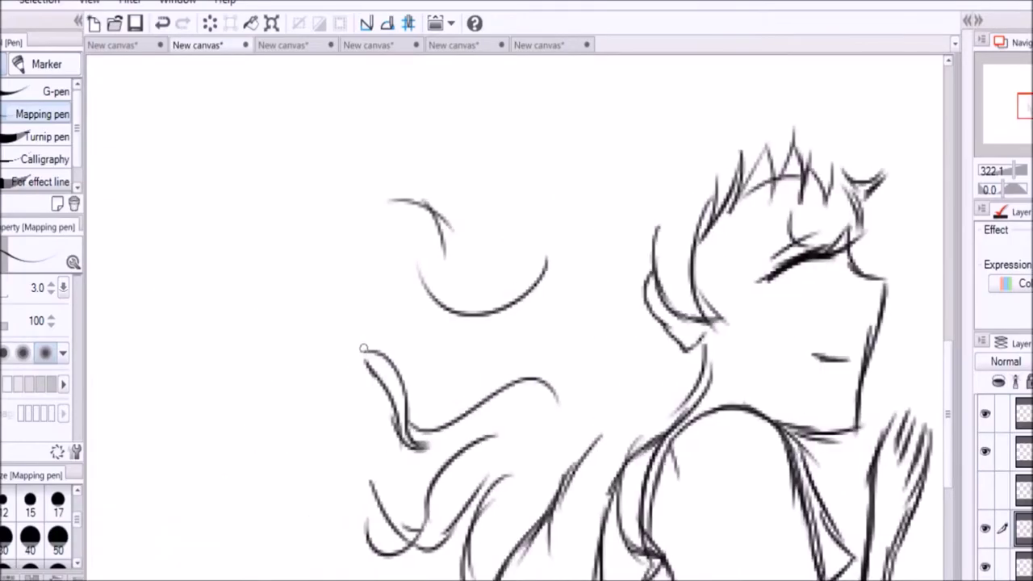
Add the upper curls and outer waves of the woman's windblown hair.
left_click_drag(436, 226, 440, 287)
mouse_move(363, 256)
left_mouse_down()
mouse_move(427, 284)
mouse_move(510, 227)
left_mouse_up()
left_click_drag(419, 297, 300, 359)
mouse_move(339, 367)
left_mouse_down()
mouse_move(304, 387)
mouse_move(308, 442)
left_mouse_up()
left_click_drag(355, 343, 424, 426)
left_click_drag(510, 211, 623, 103)
left_click_drag(544, 133, 601, 103)
scroll(607, 243, "up", 3)
key("ctrl+z")
key("ctrl+z")
Outline the top of the woman's head from the back curl over the crown to the fringe.
left_click_drag(509, 232, 597, 287)
left_click_drag(539, 329, 508, 402)
left_click_drag(600, 281, 709, 148)
mouse_move(703, 195)
left_mouse_down()
mouse_move(809, 233)
mouse_move(839, 307)
left_mouse_up()
mouse_move(816, 220)
left_mouse_down()
mouse_move(847, 267)
mouse_move(851, 331)
left_mouse_up()
left_click_drag(849, 313, 831, 342)
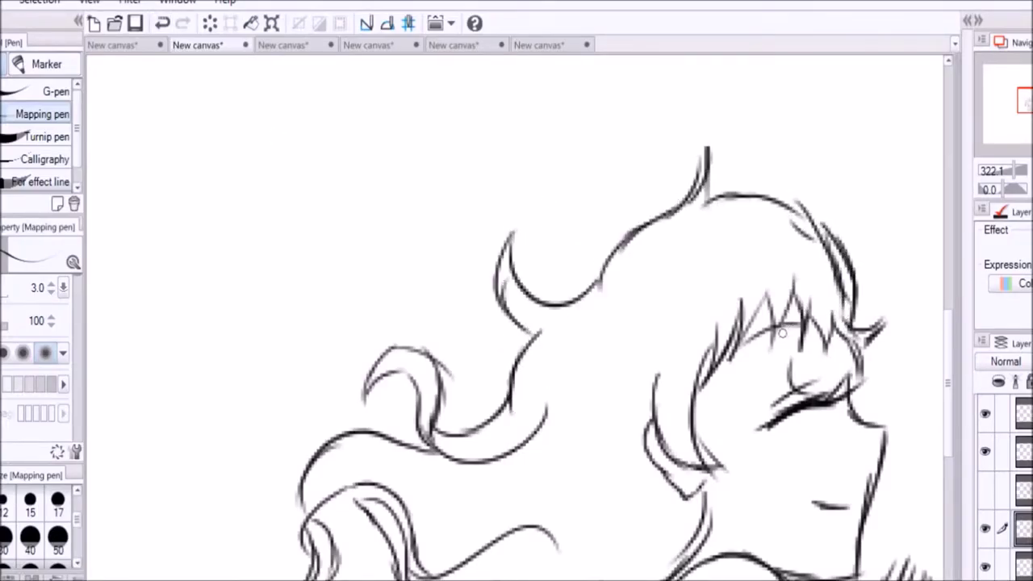
Draw the woman's sleeve with its hem, her lower arm, and the front line of her torso.
mouse_move(888, 579)
left_mouse_down()
mouse_move(916, 536)
mouse_move(926, 540)
left_mouse_up()
scroll(919, 549, "down", 7)
left_click_drag(686, 349, 682, 456)
left_click_drag(675, 460, 776, 416)
left_click_drag(741, 466, 792, 580)
left_click_drag(855, 391, 847, 488)
left_click_drag(890, 387, 878, 579)
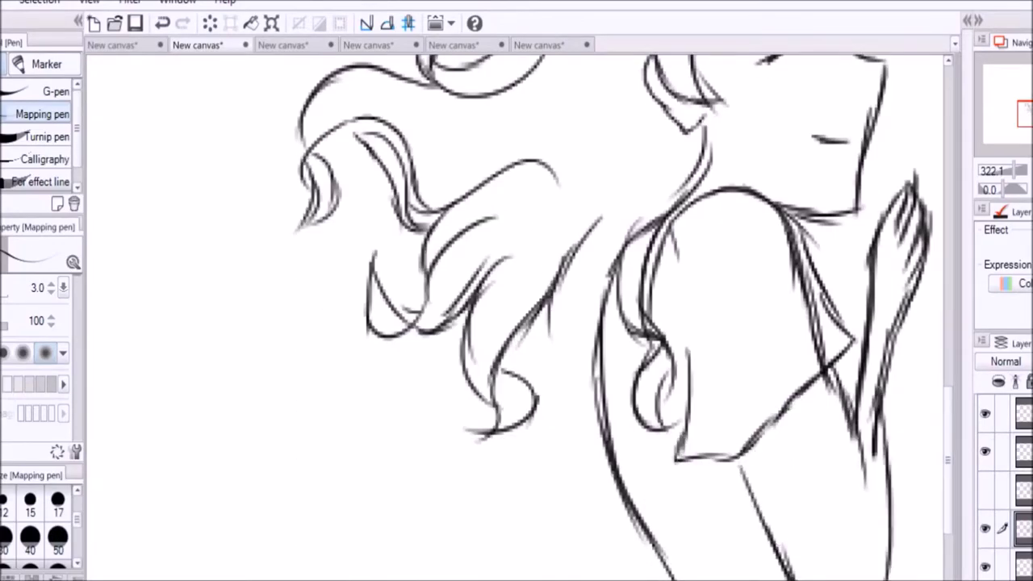
Extend the woman's arm and torso lines downwards to her waist.
left_click_drag(865, 421, 860, 531)
left_click_drag(752, 517, 786, 580)
left_click_drag(936, 58, 621, 500)
left_click_drag(839, 210, 591, 577)
Sketch the flared, curling ruffle of the woman's dress below her waist.
scroll(623, 317, "down", 6)
left_click_drag(692, 195, 582, 295)
left_click_drag(552, 292, 649, 389)
left_click_drag(690, 289, 647, 353)
mouse_move(646, 347)
left_mouse_down()
mouse_move(673, 371)
mouse_move(803, 332)
left_mouse_up()
Draw the folds, front edge and curved bottom hem of the woman's dress.
left_click_drag(857, 216, 844, 367)
left_click_drag(789, 337, 849, 317)
left_click_drag(868, 208, 863, 313)
left_click_drag(666, 347, 655, 435)
left_click_drag(626, 420, 862, 419)
mouse_move(555, 288)
left_mouse_down()
mouse_move(600, 331)
mouse_move(641, 284)
left_mouse_up()
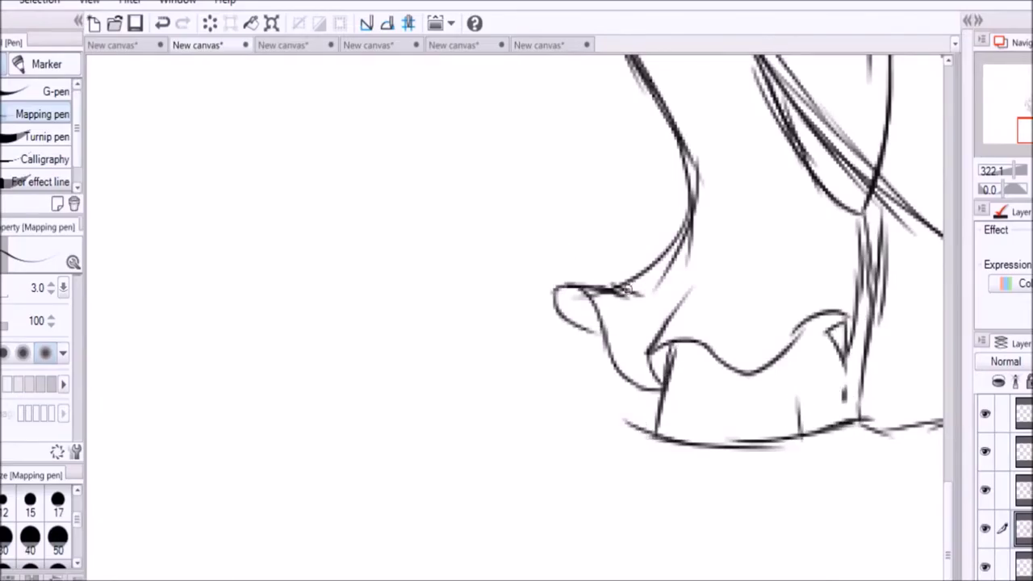
Sample the skin colour from the long-haired man in the reference canvas and return to the sketch canvas.
scroll(376, 291, "down", 5)
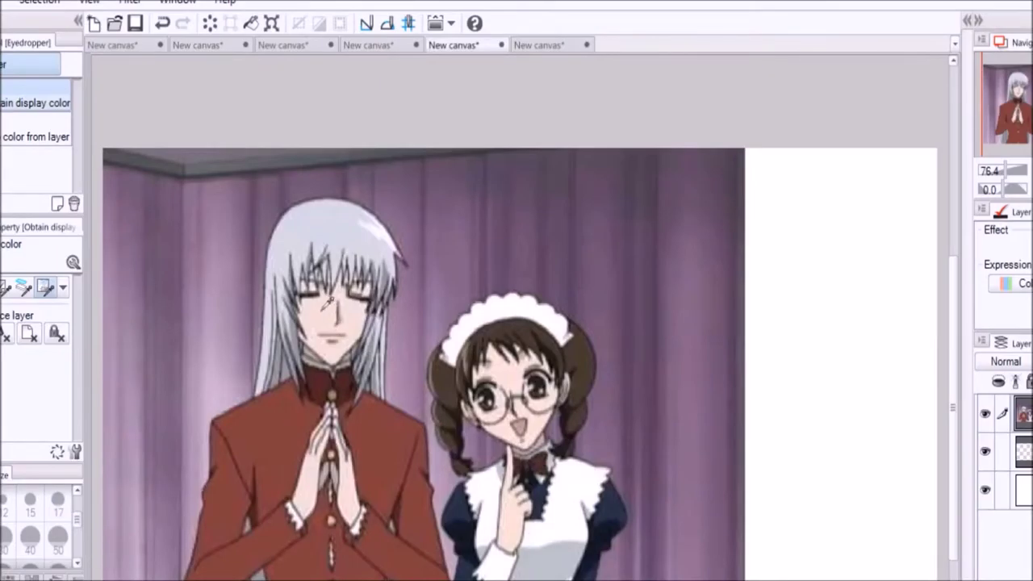
left_click(150, 45)
key("g")
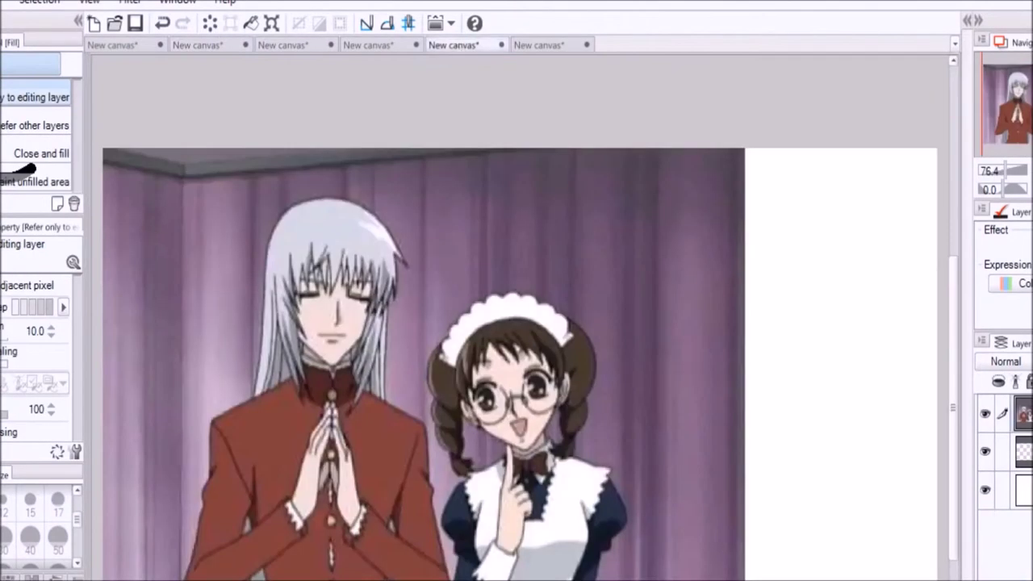
key("i")
left_click(179, 46)
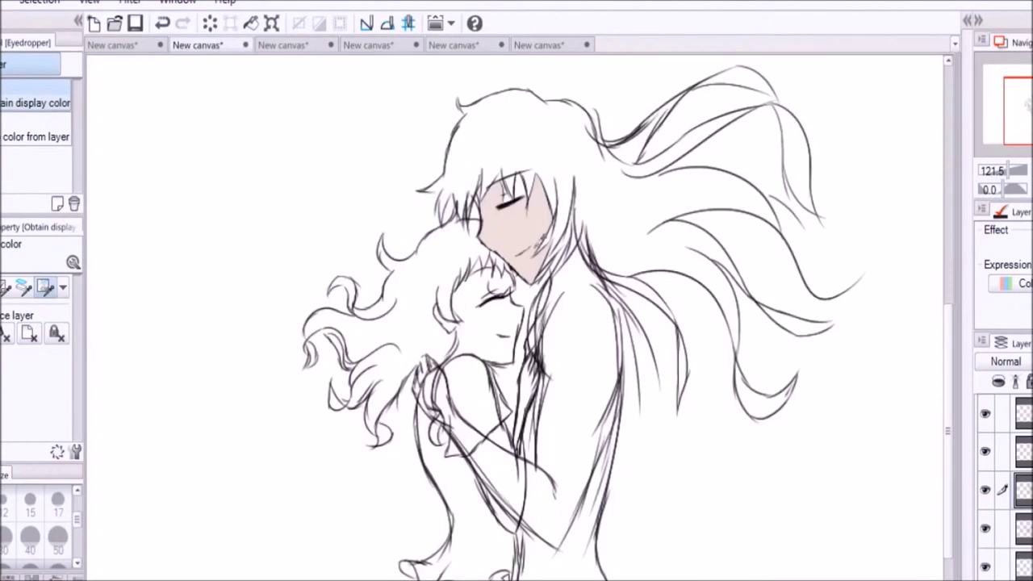
Fill the man's face with the peach skin colour and undo the last fill.
key("g")
scroll(517, 187, "up", 4)
left_click(500, 149)
key("ctrl+z")
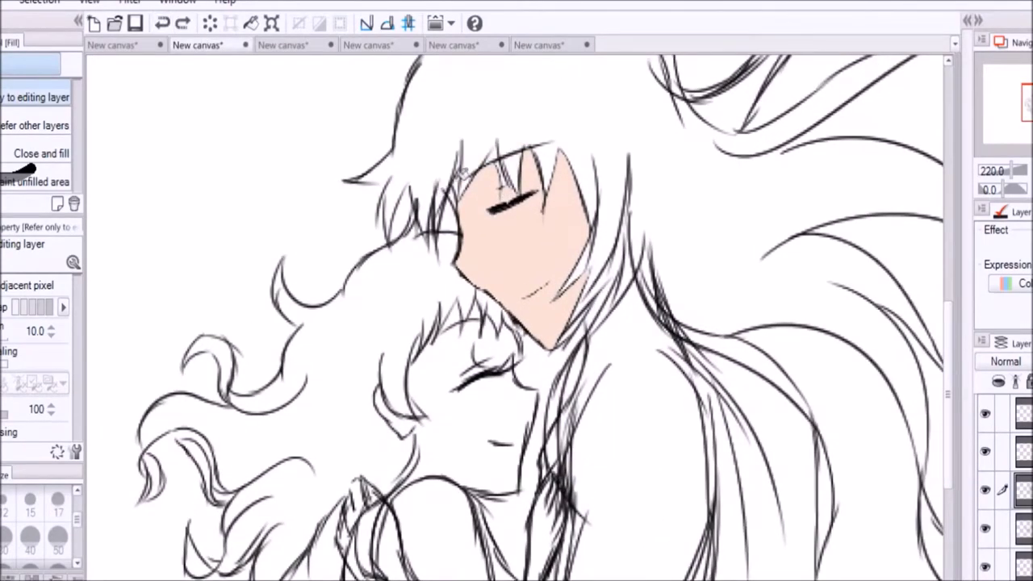
scroll(461, 153, "up", 3)
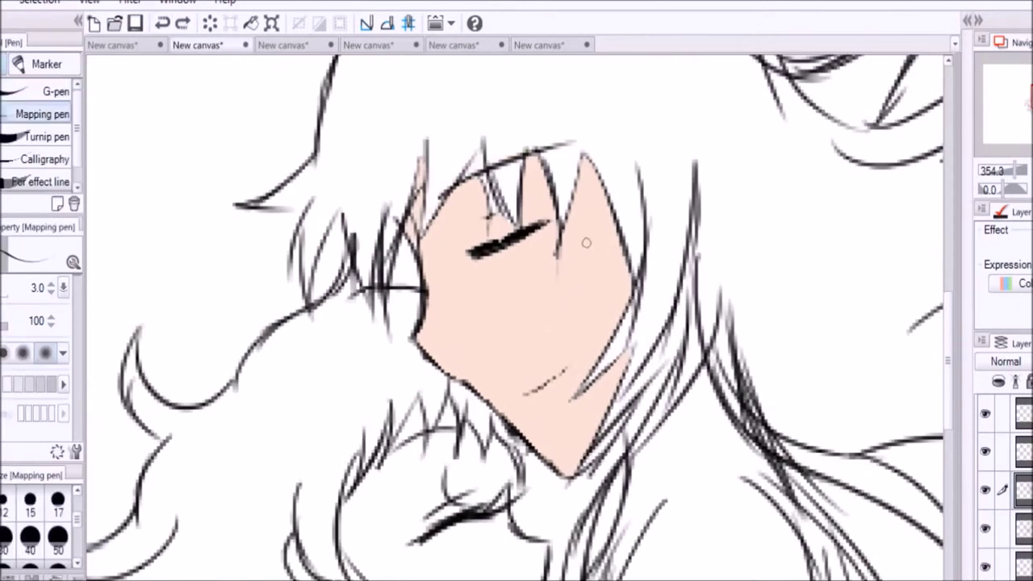
Close the gap in the man's fringe, fill his neck and body with skin colour, and hide the woman's sketch layer.
key("p")
key("g")
left_click(671, 365)
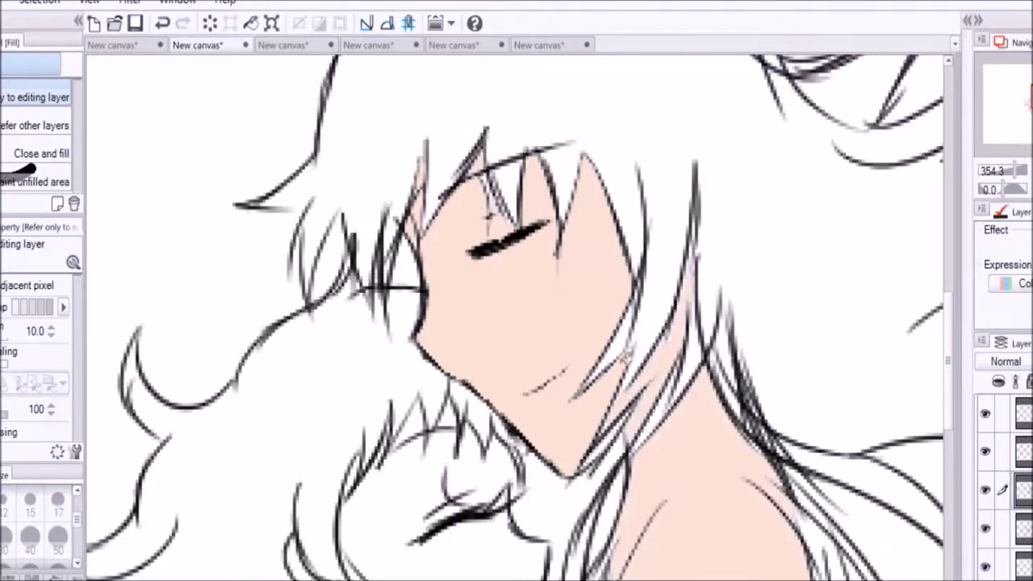
left_click(649, 347)
scroll(565, 403, "down", 5)
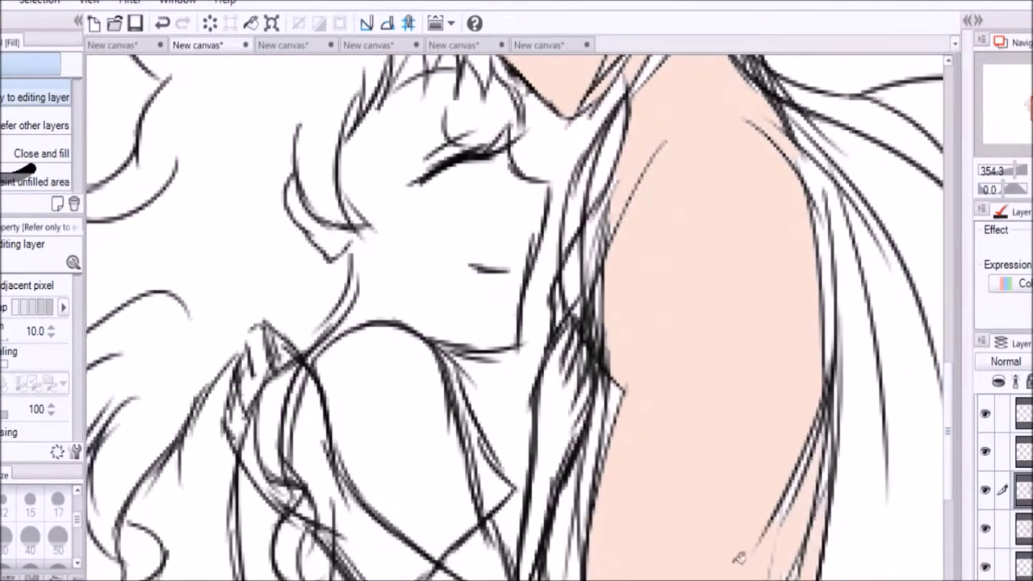
left_click(984, 529)
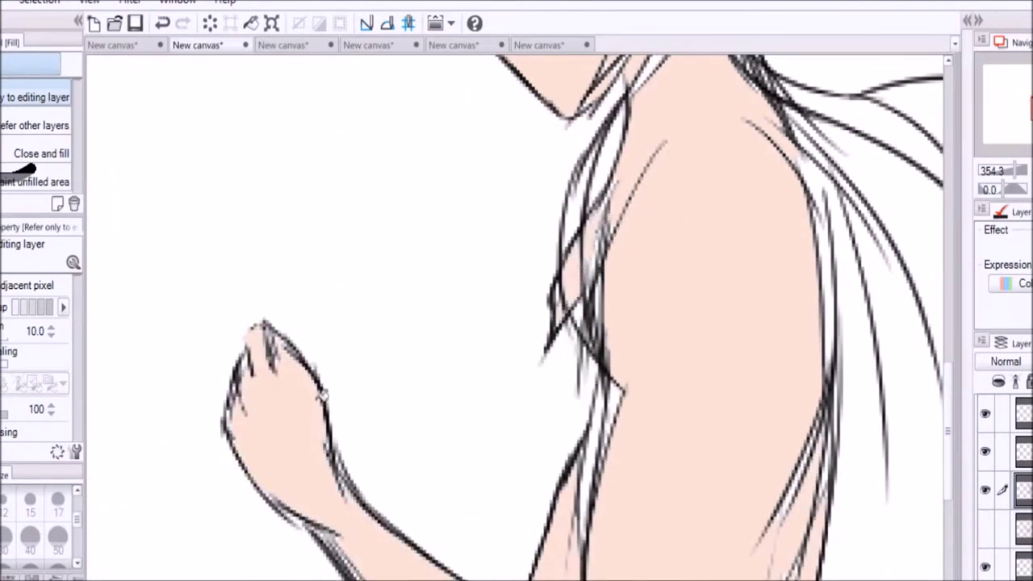
Darken the man's mouth line and draw short strokes above his closed eye with the Mapping pen.
scroll(592, 390, "up", 5)
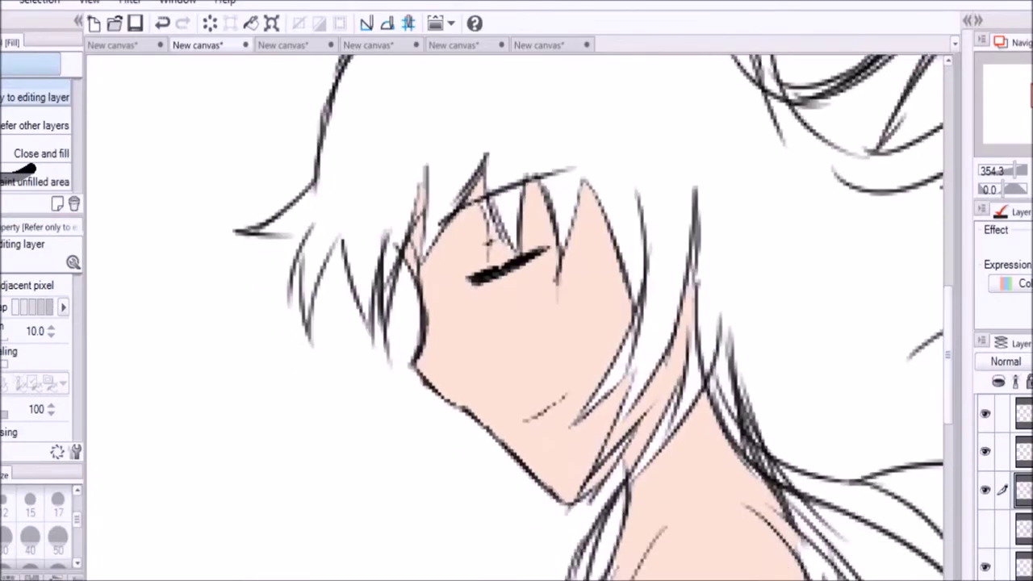
key("p")
left_click_drag(526, 421, 575, 393)
left_click_drag(479, 253, 524, 205)
Sample the silver hair colour from the reference canvas and fill the man's hair on the sketch canvas.
left_click(442, 45)
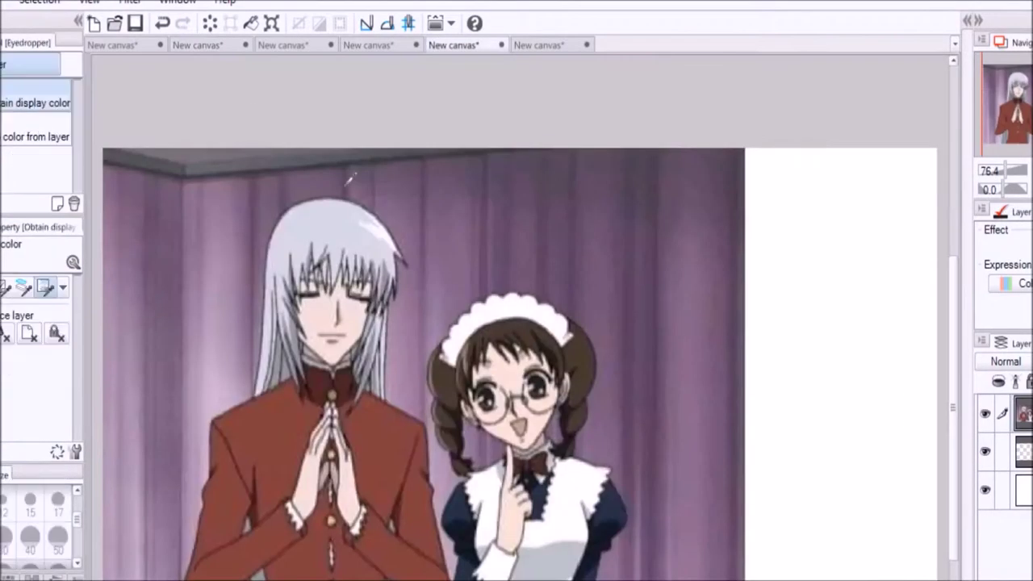
left_click(197, 46)
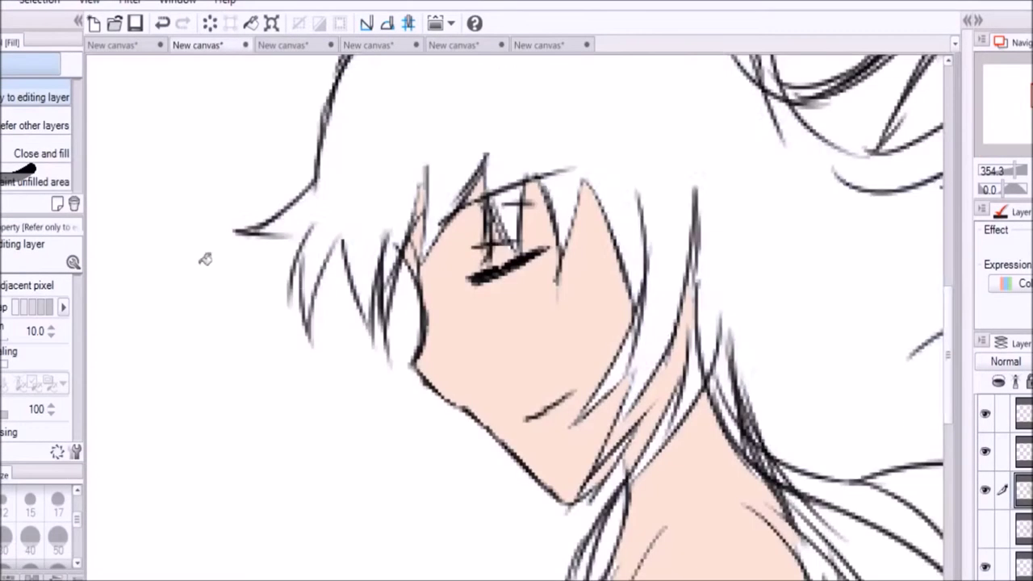
left_click(639, 138)
Extend the man's hair lock behind his back downward into a curved, pointed tip.
scroll(516, 314, "down", 2)
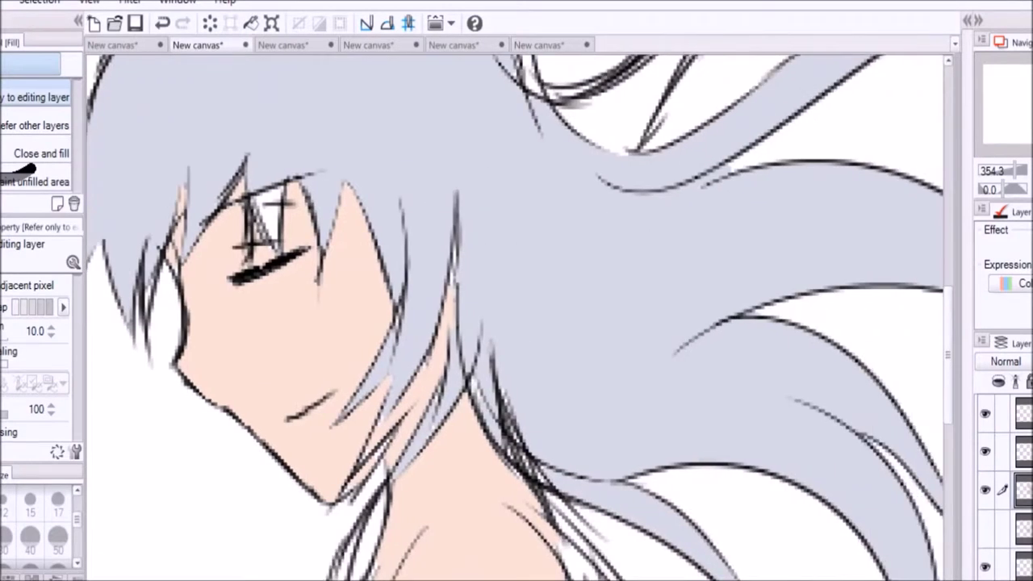
scroll(628, 359, "up", 3)
key("p")
left_click_drag(705, 316, 617, 516)
left_click_drag(656, 408, 618, 513)
Sample a darker grey from the reference canvas and fill the new hair tip behind the man's back.
key("i")
left_click(477, 45)
left_click(198, 45)
key("g")
left_click(666, 379)
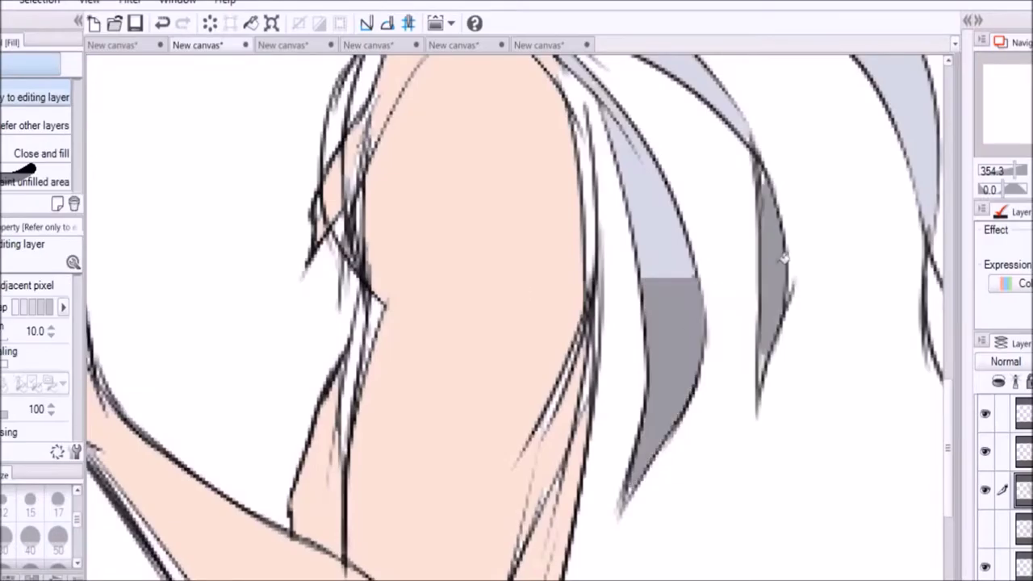
scroll(517, 315, "up", 3)
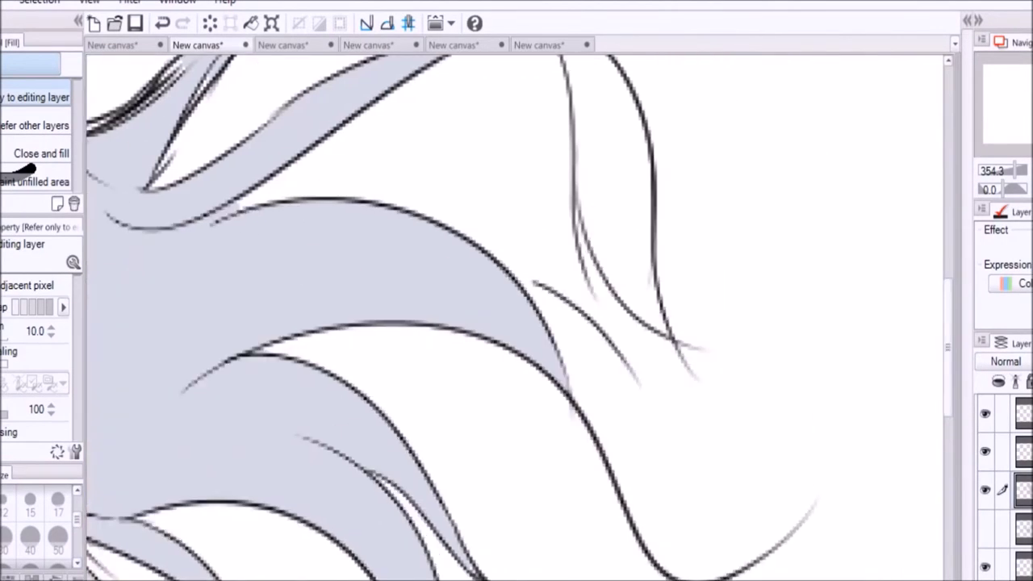
key("i")
key("p")
mouse_move(564, 383)
left_mouse_down()
mouse_move(738, 428)
mouse_move(823, 513)
left_mouse_up()
key("ctrl+z")
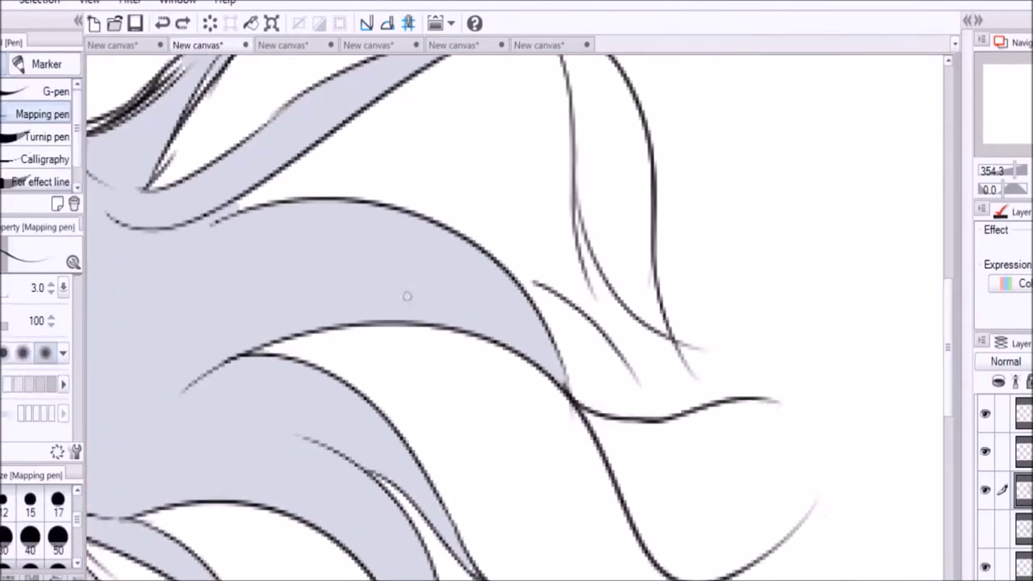
key("ctrl+z")
Draw a wavy, pointed end on the man's long flowing hair strand and outline the small tapering lock above it.
left_click_drag(569, 386, 869, 523)
left_click_drag(492, 252, 589, 326)
left_click_drag(516, 278, 637, 424)
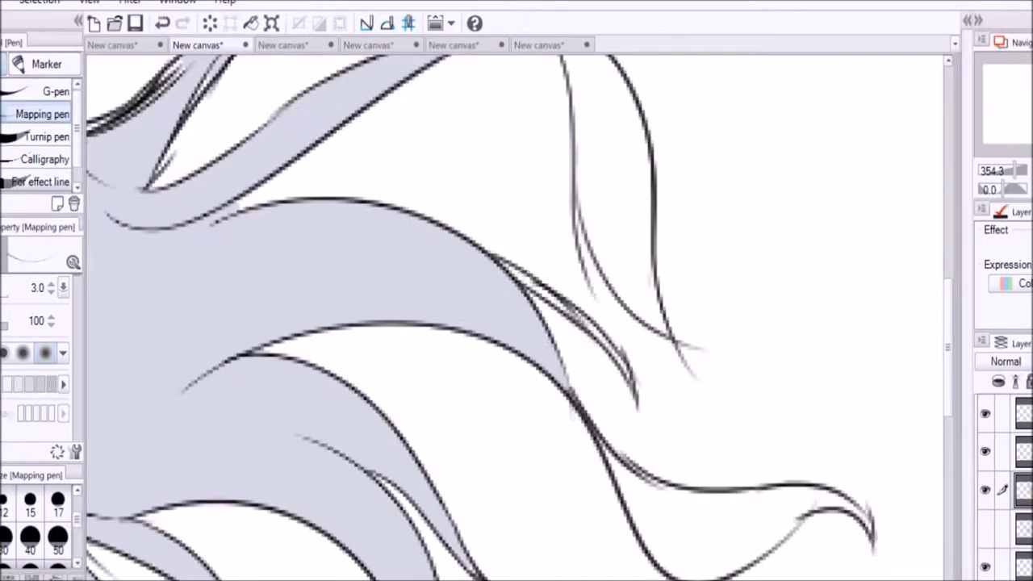
Fill the hanging hair end and the wavy end of the man's long strand with dark grey.
key("g")
left_click(617, 186)
left_click(726, 501)
Close the gap in the man's upper flowing hair strand and fill its end with dark grey.
scroll(481, 200, "up", 5)
key("p")
left_click_drag(508, 240, 562, 278)
key("g")
left_click(463, 248)
Pick up the dark grey from a filled hair tip and fill the lock in front of the man's neck.
left_click(946, 492)
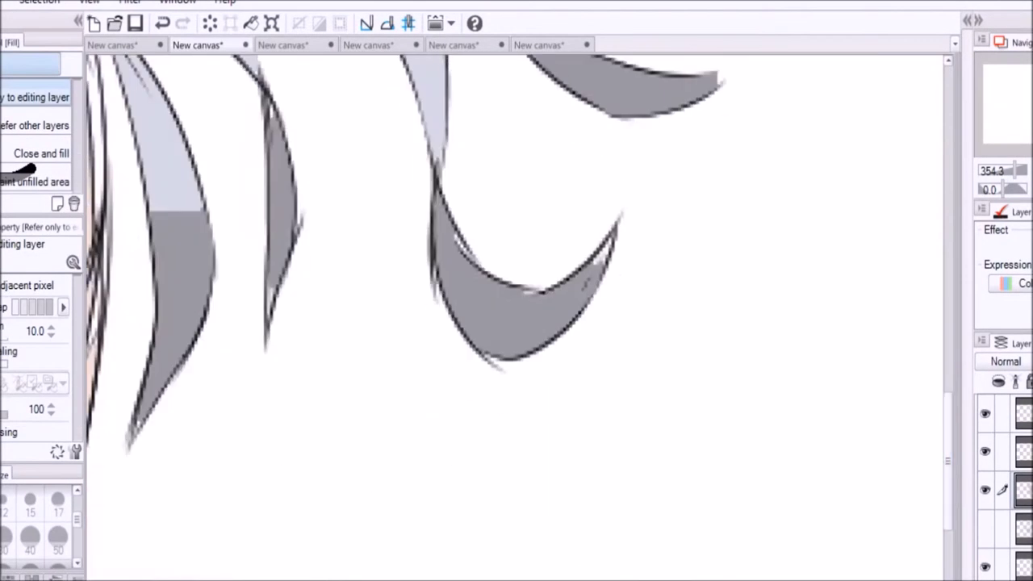
left_click(947, 493)
key("alt")
scroll(533, 212, "down", 5)
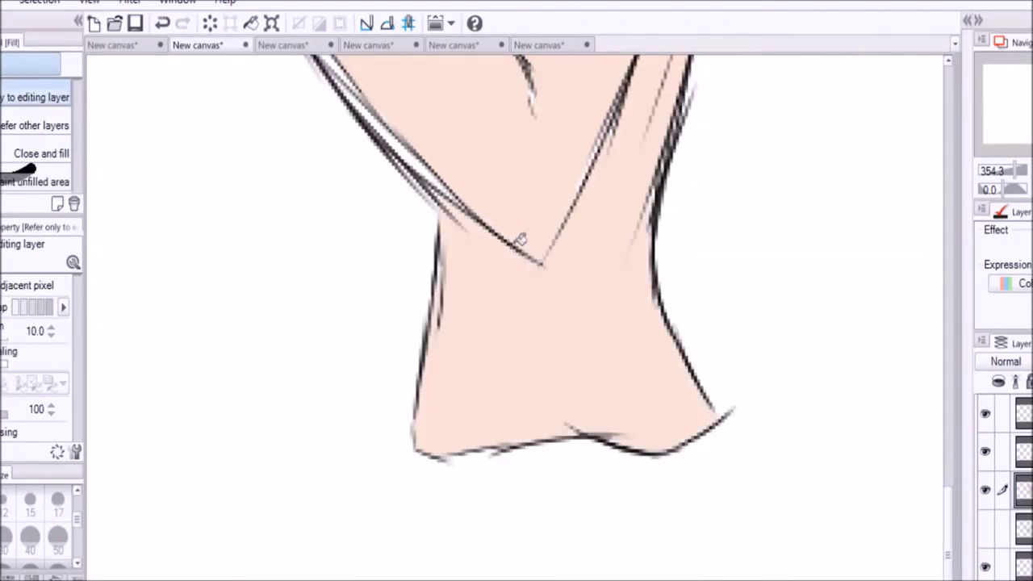
left_click(942, 411)
left_click(943, 411)
key("alt")
left_click(470, 305)
scroll(516, 314, "down", 2)
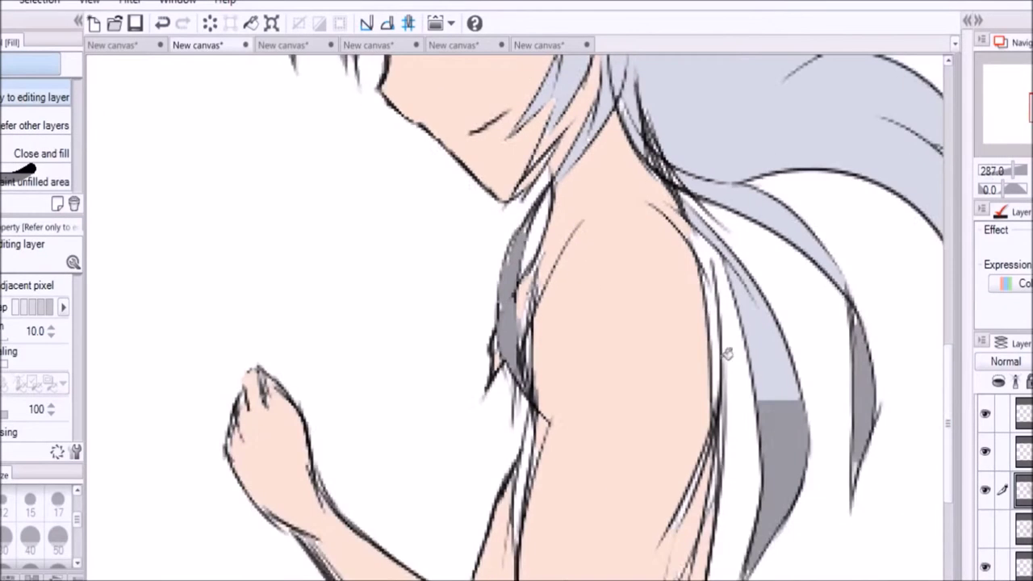
key("p")
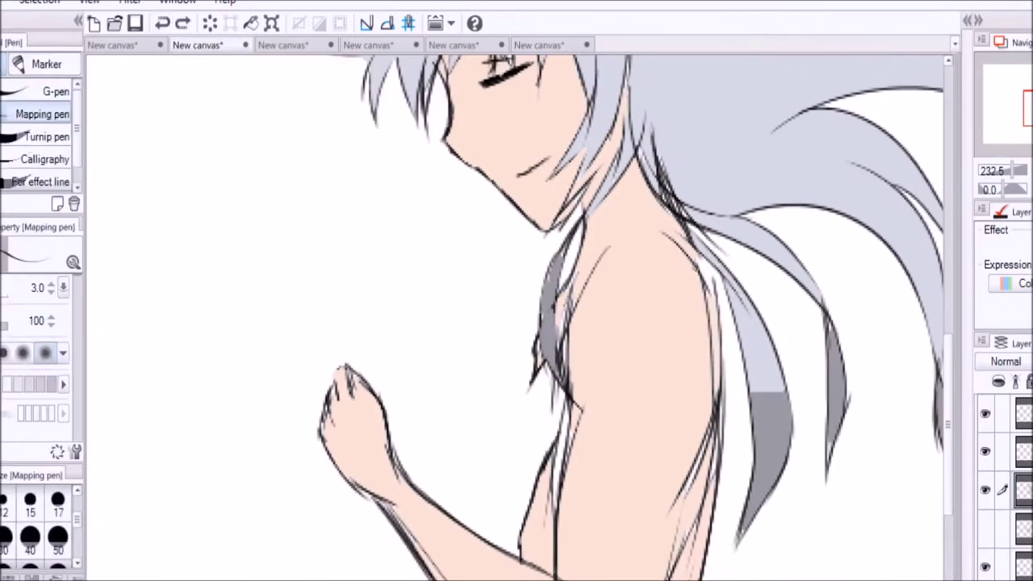
key("g")
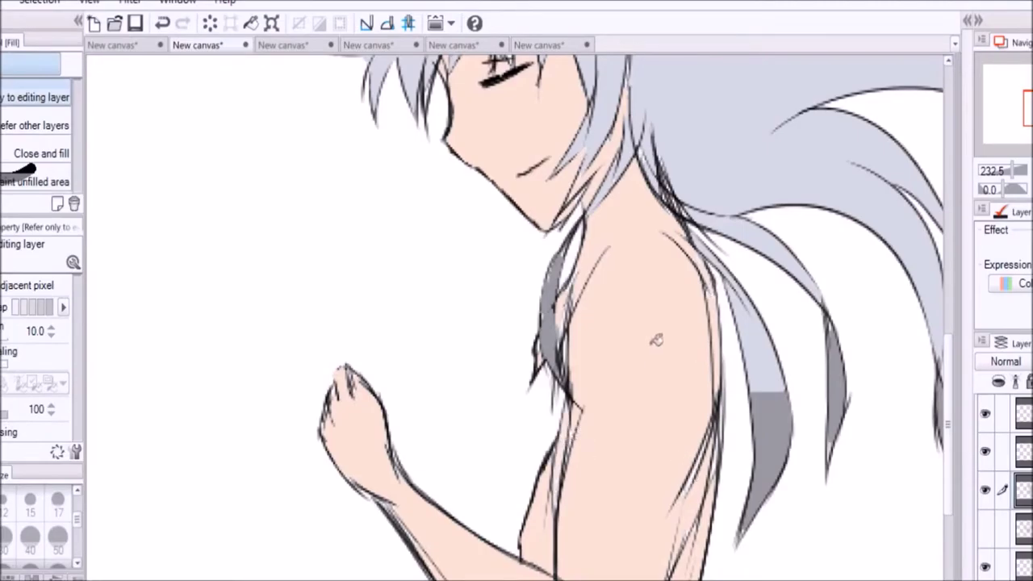
Sample a skin colour from the reference canvas and fill the woman's face and arm with it.
key("ctrl+Tab")
key("ctrl+Tab")
key("ctrl+Tab")
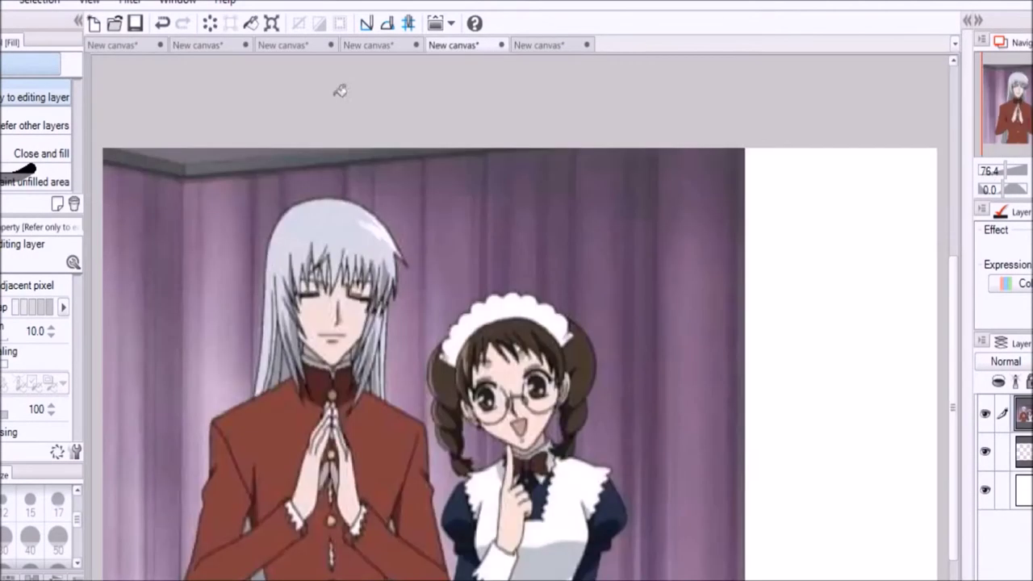
key("alt")
key("ctrl+Tab")
key("ctrl+Tab")
key("ctrl+Tab")
left_click(438, 208)
left_click(532, 418)
Draw a wavy, curled tip below the woman's hair behind her back.
key("p")
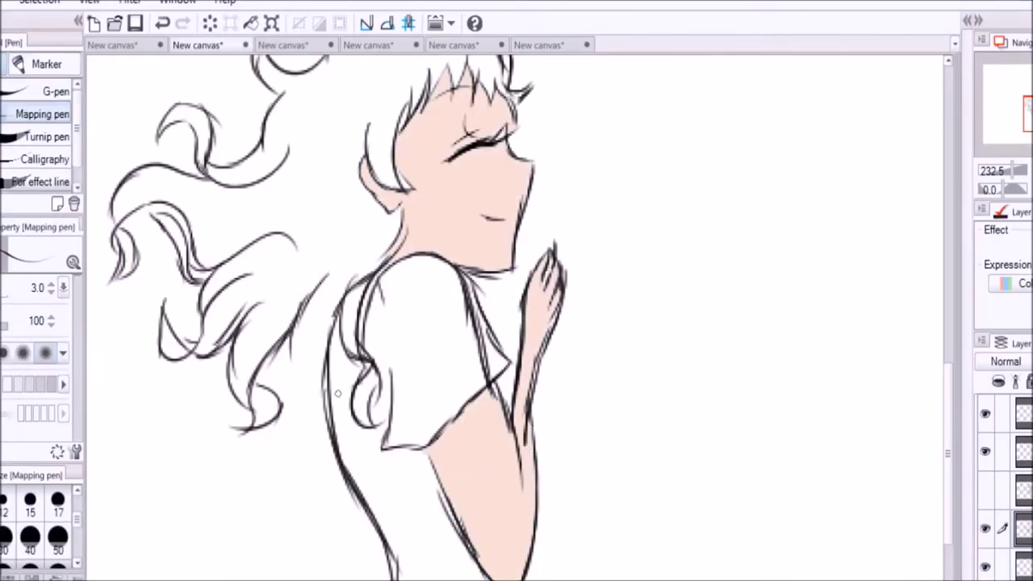
left_click_drag(318, 327, 295, 424)
left_click_drag(311, 387, 290, 480)
Sample the brown hair colour from the reference canvas and fill the main mass of the woman's hair.
key("ctrl+Tab")
key("ctrl+Tab")
key("ctrl+Tab")
key("alt")
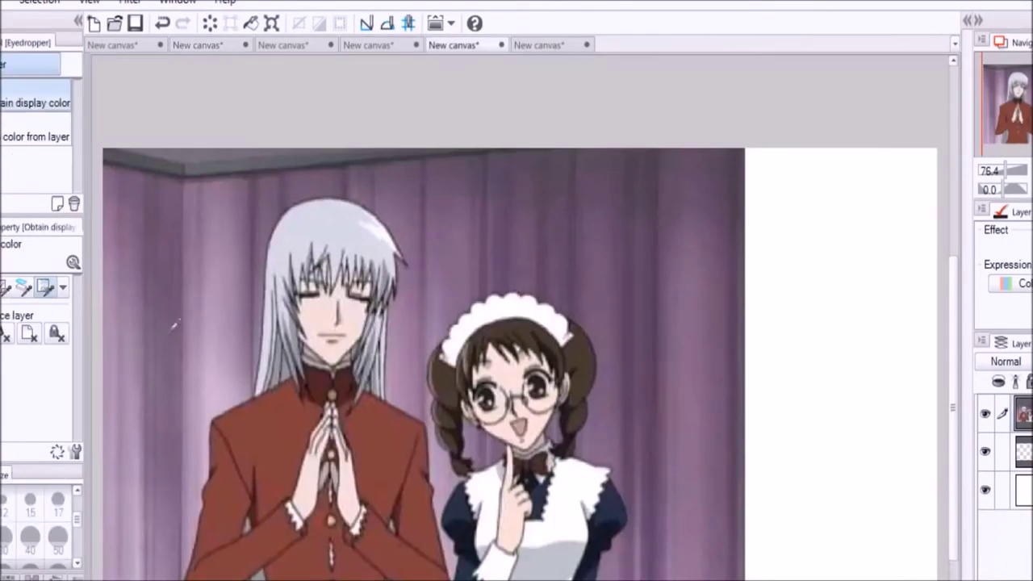
key("ctrl+Tab")
key("ctrl+Tab")
key("ctrl+Tab")
key("g")
left_click(494, 70)
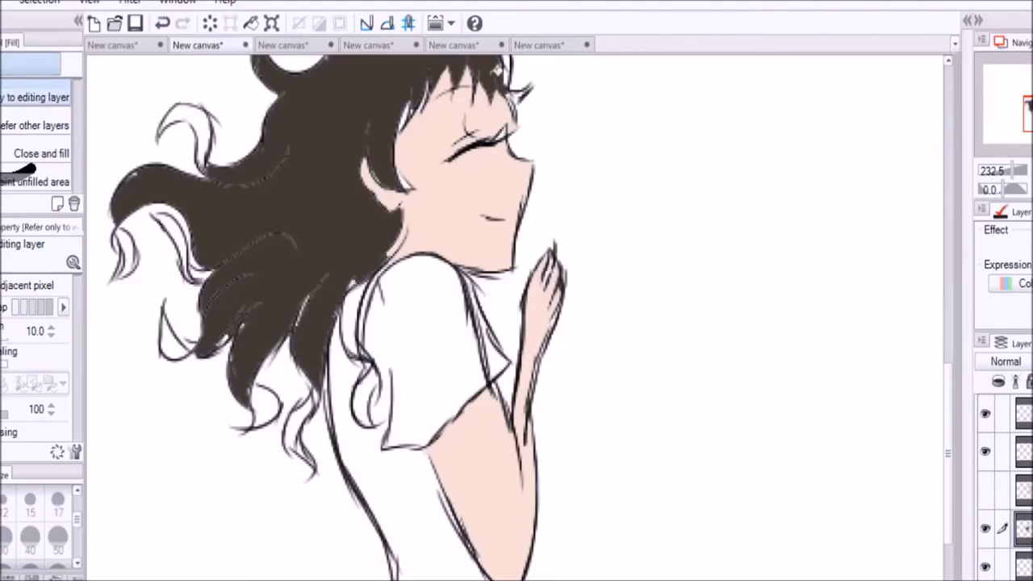
Sample a very dark brown from the reference canvas and return to the sketch canvas.
key("ctrl+Tab")
key("ctrl+Tab")
key("ctrl+Tab")
key("alt")
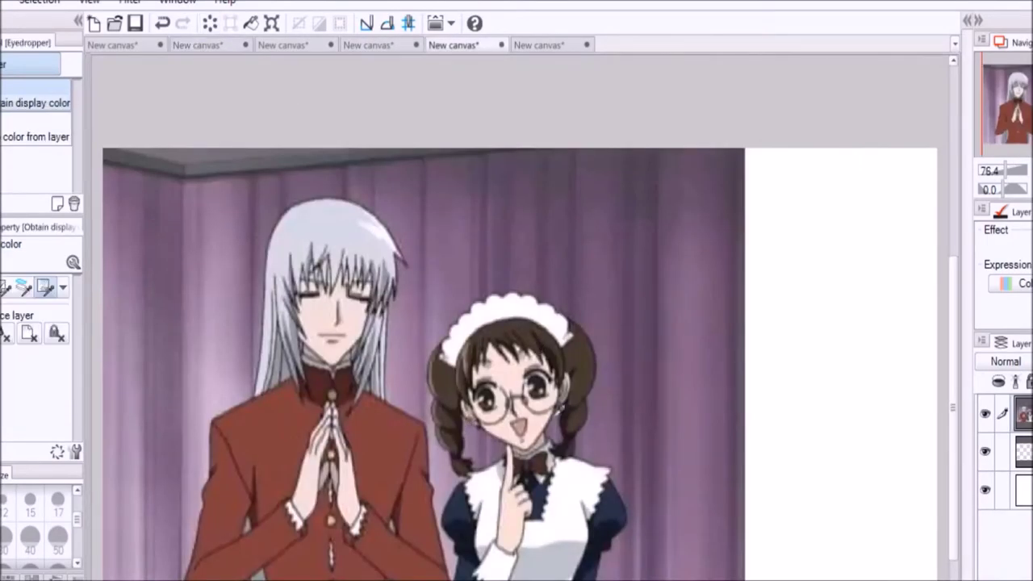
key("ctrl+Tab")
key("ctrl+Tab")
key("ctrl+Tab")
Fill the curled ends and inner curls of the woman's hair with the dark brown.
left_click(367, 395)
left_click(266, 408)
left_click(300, 423)
left_click(174, 242)
left_click(174, 337)
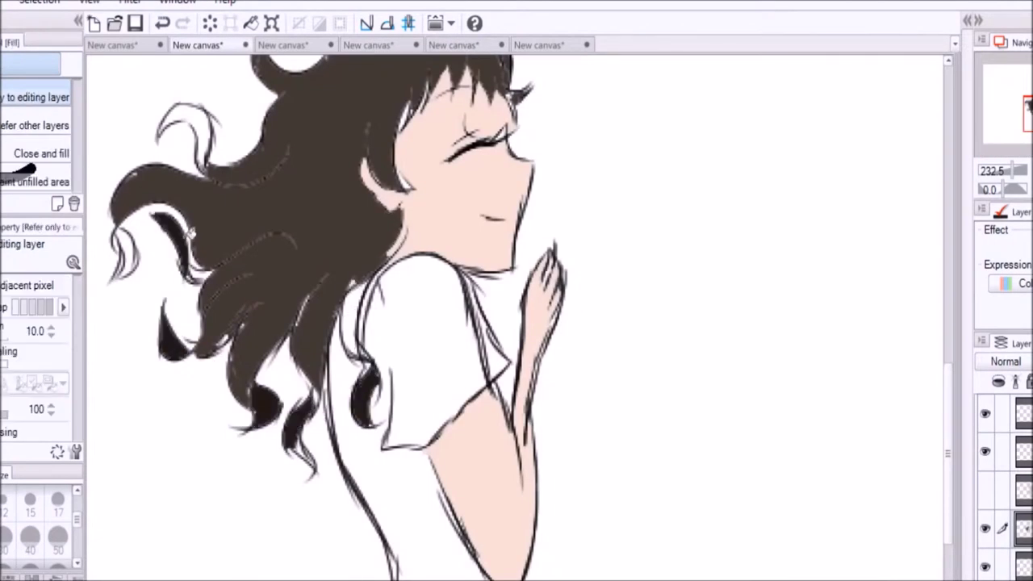
left_click(128, 252)
left_click(183, 141)
key("ctrl+z")
key("p")
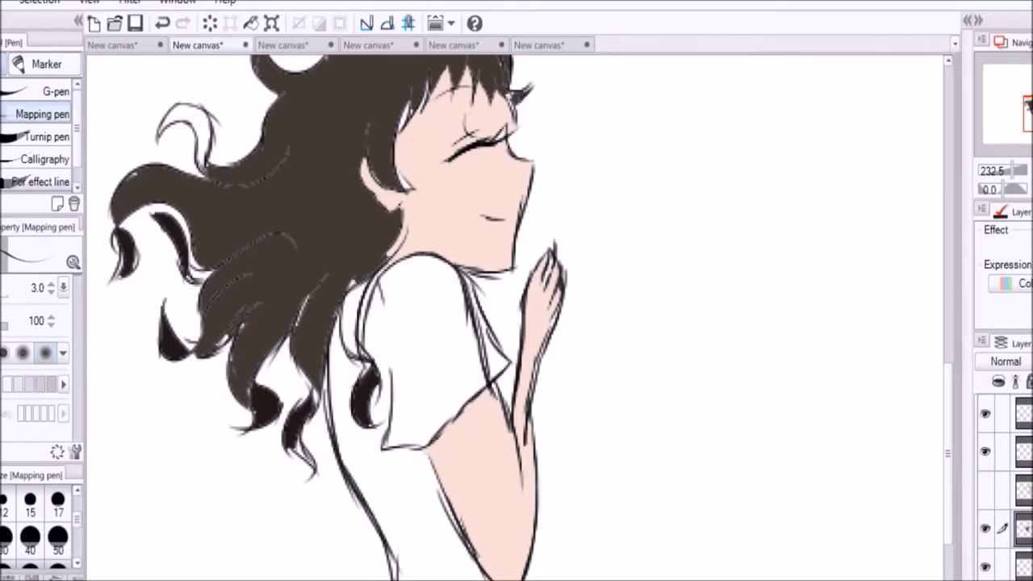
key("g")
key("ctrl+y")
Pick up the main brown from the woman's hair and fill the lock behind her shoulder.
scroll(331, 482, "up", 3)
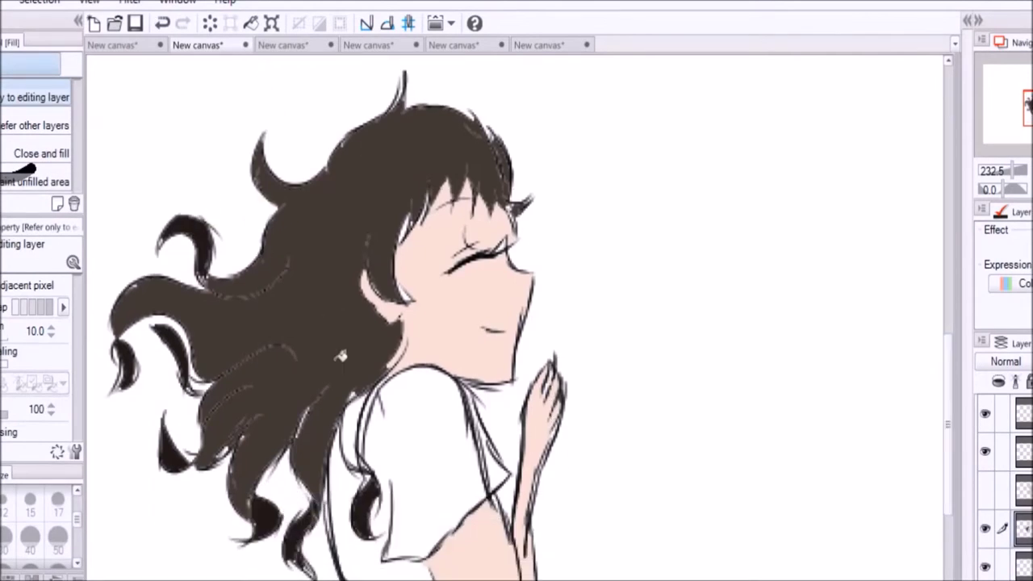
left_click(347, 301, "alt")
left_click(363, 403)
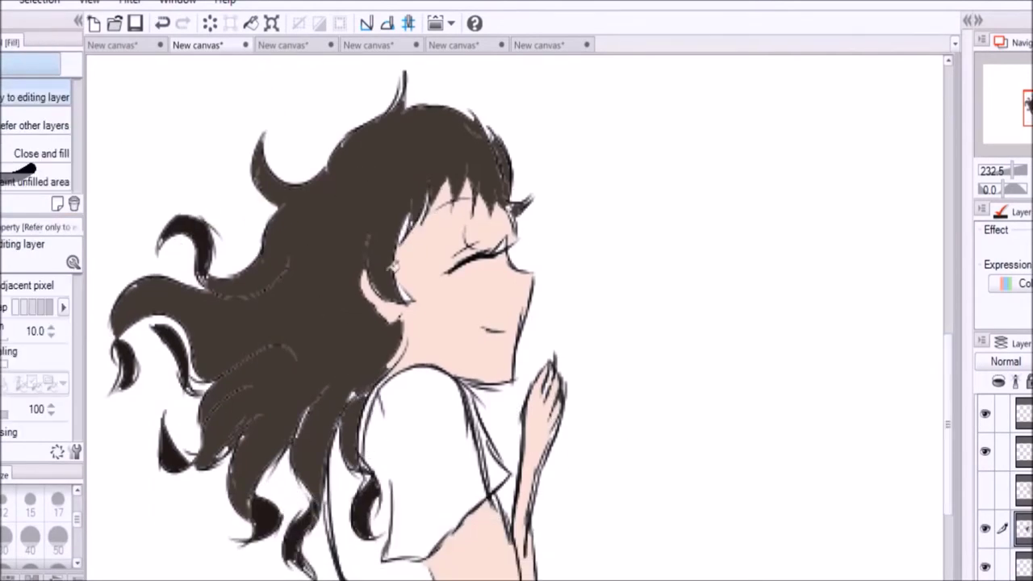
key("alt")
key("p")
key("g")
key("ctrl+z")
key("ctrl+y")
Erase the doubled lines along the woman's sleeve front, redraw that edge, and clean up the stray line at her shoulder.
key("e")
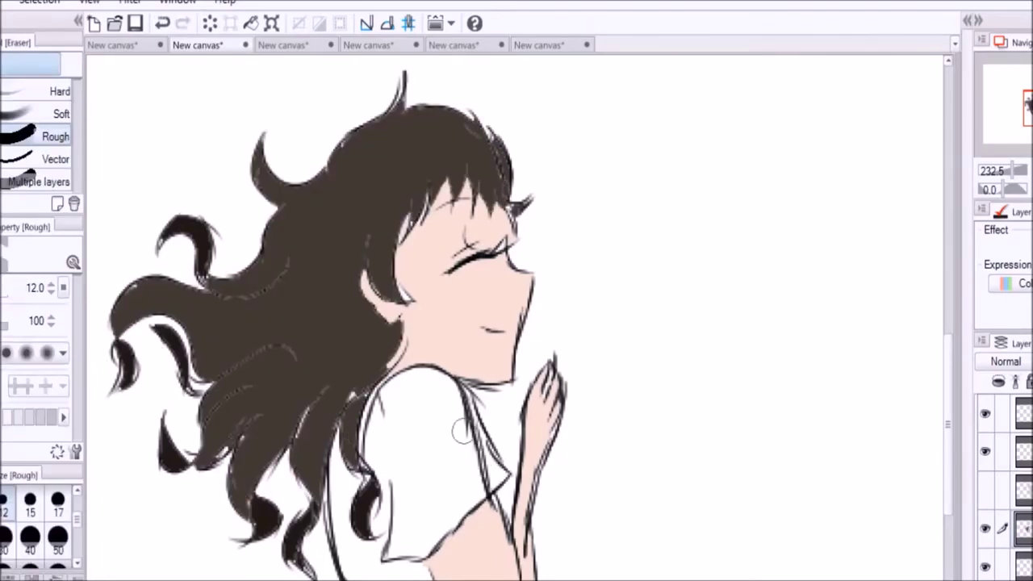
left_click_drag(485, 403, 472, 480)
key("p")
left_click_drag(456, 379, 488, 492)
key("e")
left_click_drag(379, 381, 393, 417)
key("p")
Fill the sleeve and body of the woman's dress with bright pink and the undersides of the hem folds with darker pink.
scroll(387, 510, "down", 5)
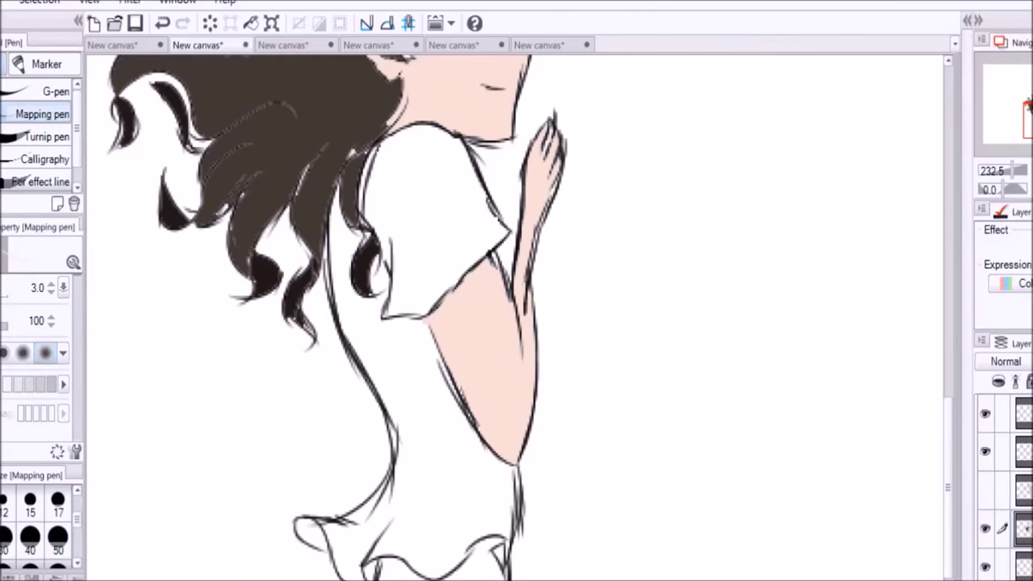
key("g")
left_click(436, 217)
left_click(435, 452)
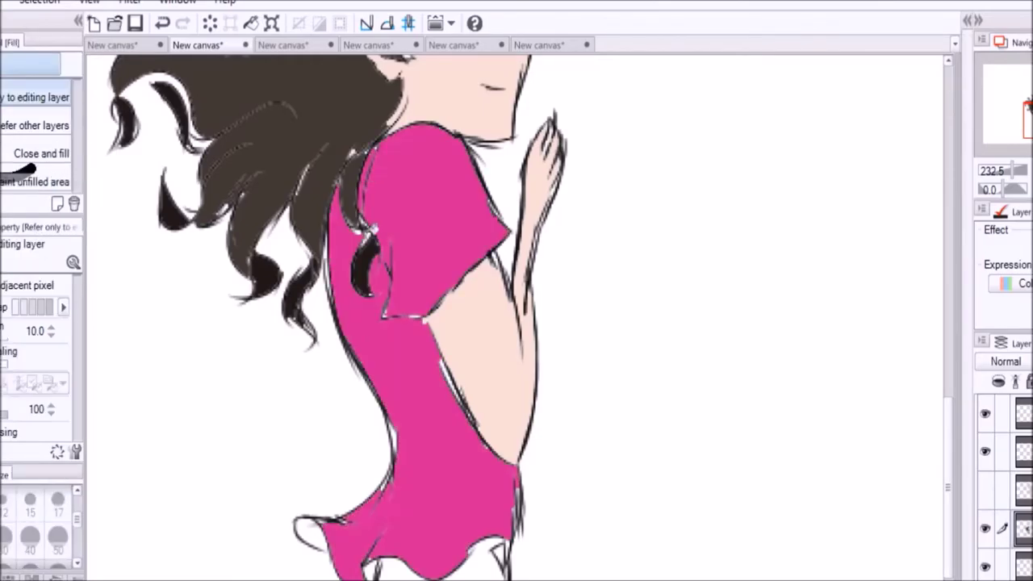
left_click(310, 534)
left_click(502, 551)
Pick up the woman's skin colour and fill the leg area beneath the dress hem.
key("alt")
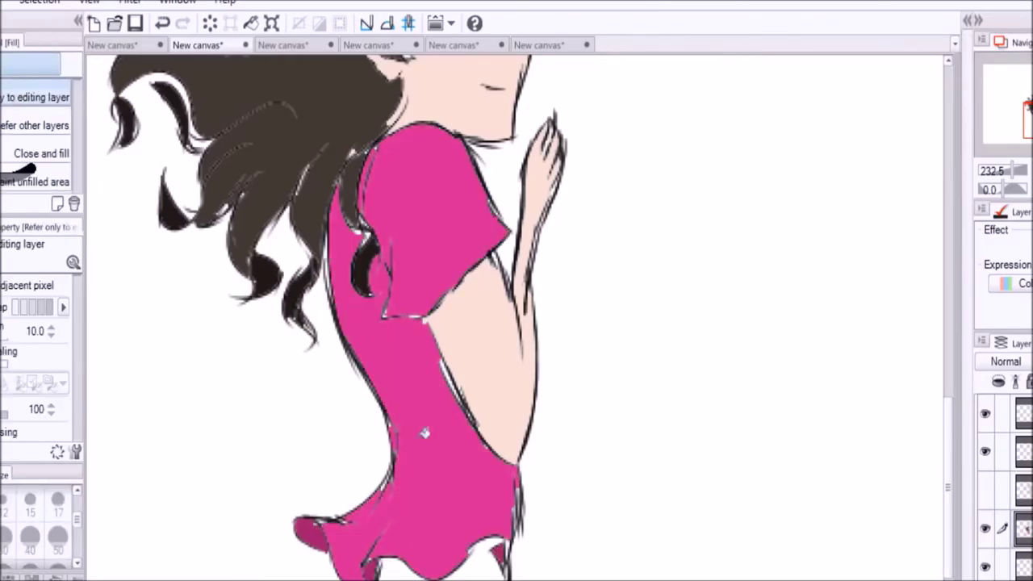
key("alt")
left_click(476, 558)
Erase the rough construction circles and guide curves around the couple's heads with a size 120 eraser.
left_click_drag(948, 419, 955, 345)
scroll(955, 345, "down", 5)
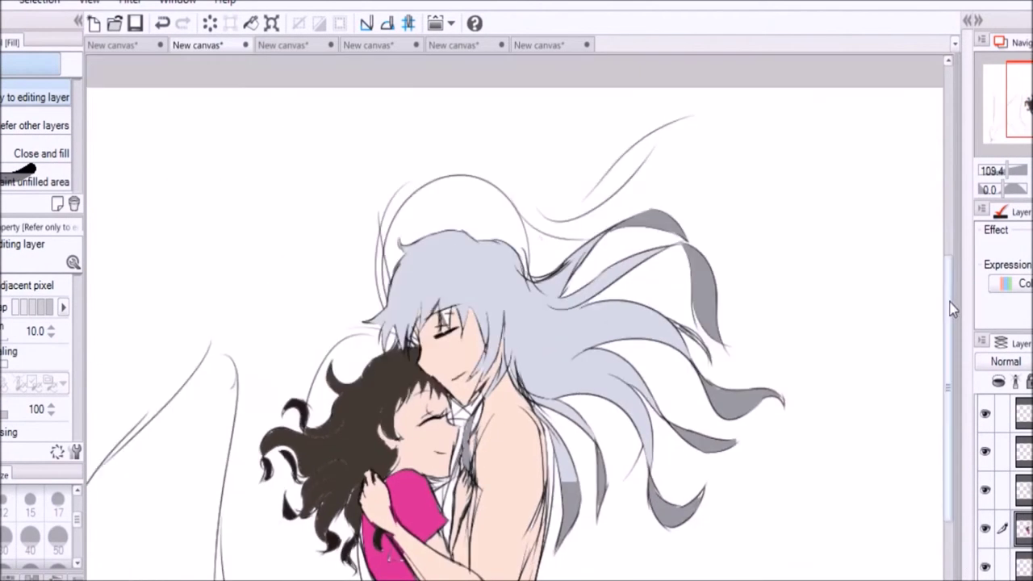
left_click_drag(952, 309, 951, 353)
key("e")
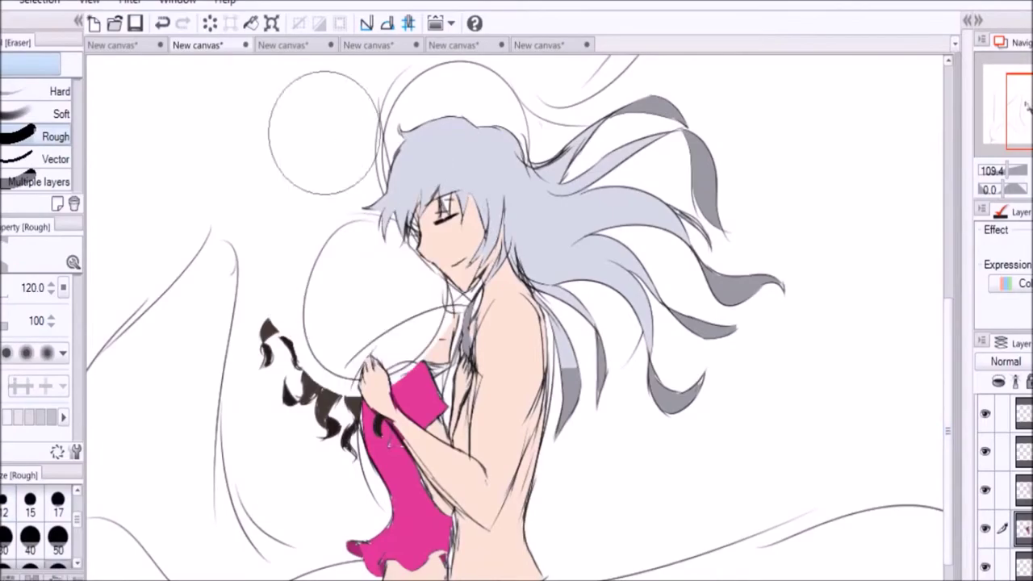
key("i")
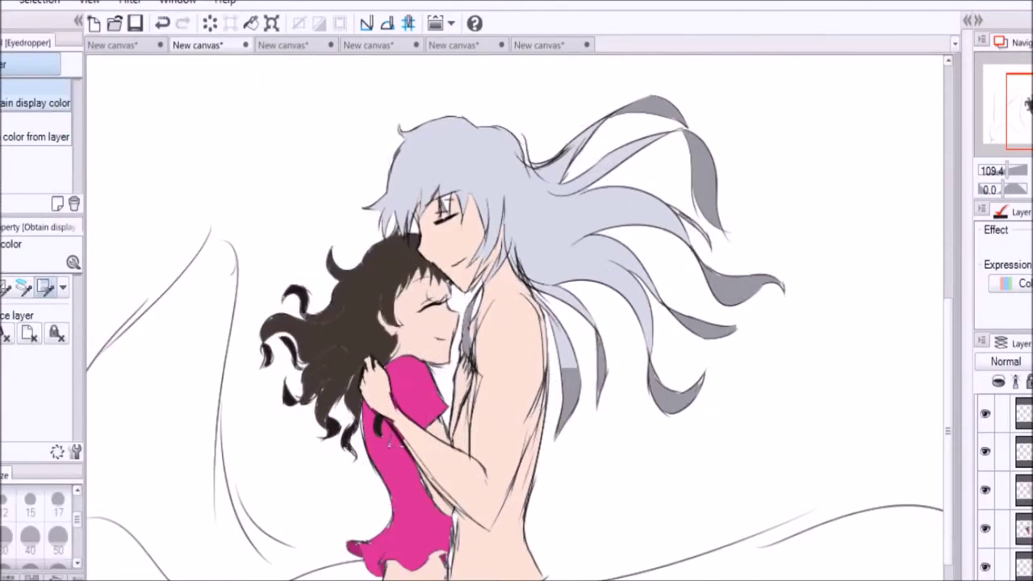
Draw the thick wavy ground line across the lower canvas on a separate layer with the Mapping pen at size 6.
key("g")
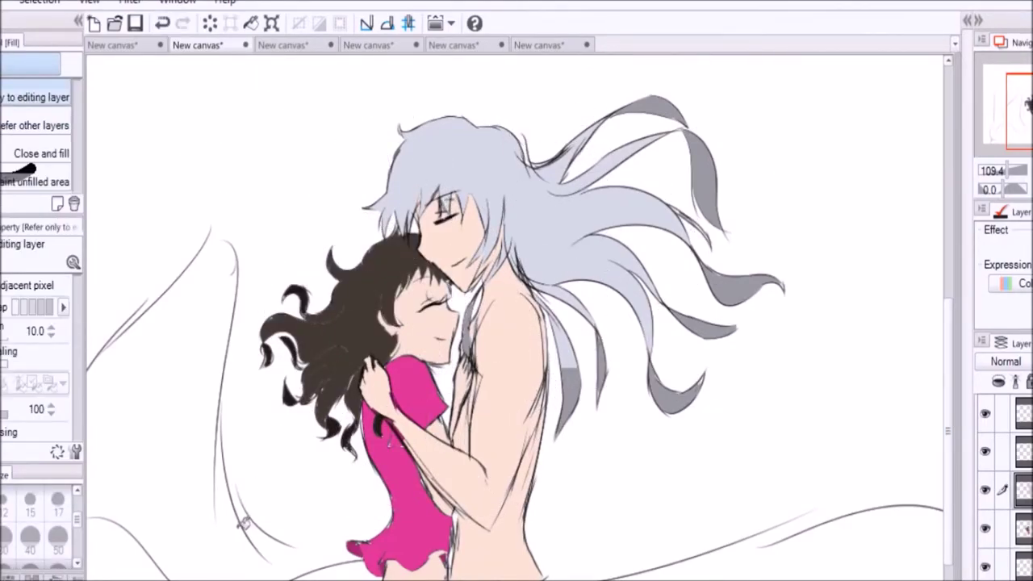
left_click(1008, 450)
key("p")
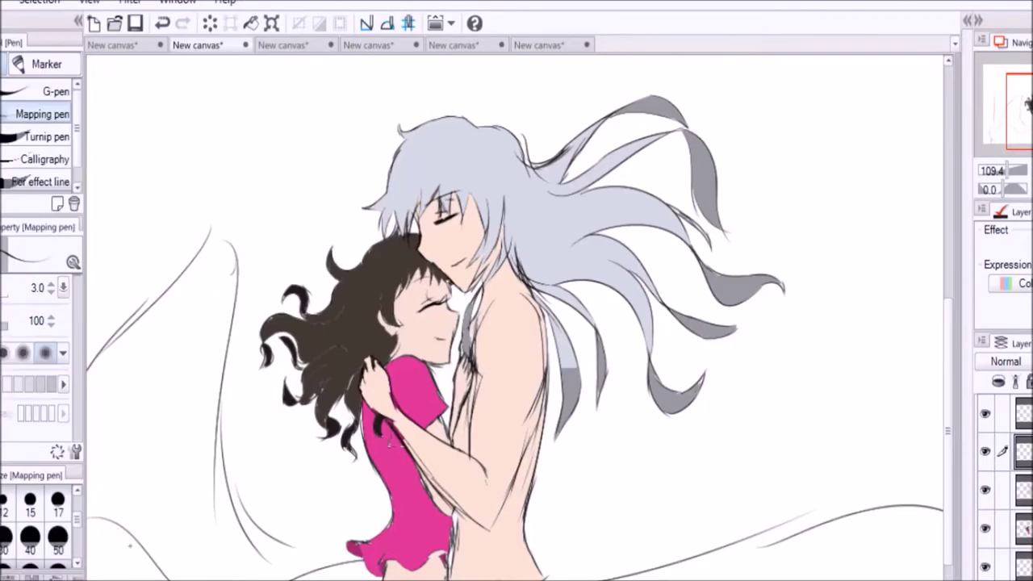
key("ctrl+minus")
key("ctrl+minus")
mouse_move(226, 568)
left_mouse_down()
mouse_move(298, 532)
mouse_move(324, 539)
mouse_move(353, 573)
mouse_move(380, 576)
mouse_move(610, 559)
left_mouse_up()
key("ctrl+z")
left_click_drag(395, 578, 865, 552)
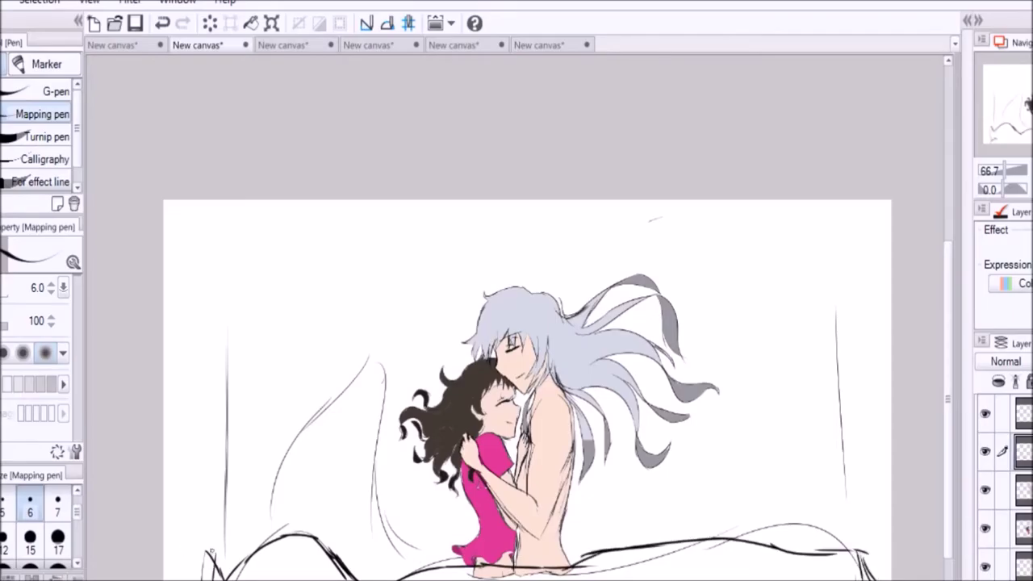
Outline the tall pointed shape behind the woman, rising from the wavy line to a peak and curving back down.
mouse_move(272, 536)
left_mouse_down()
mouse_move(383, 435)
mouse_move(442, 571)
left_mouse_up()
key("e")
left_click(1023, 565)
key("p")
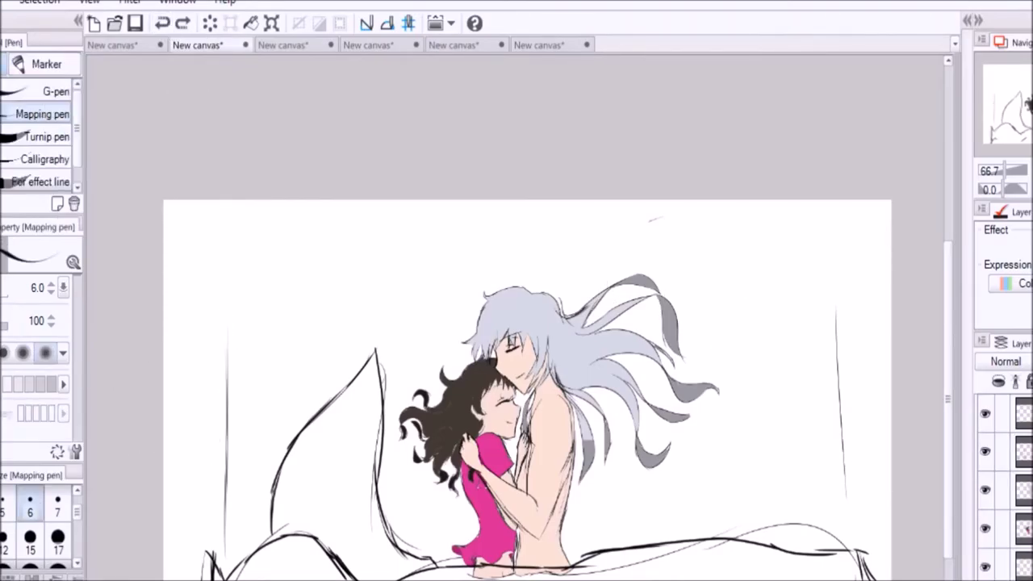
Draw a Polyline frame around the couple, following both vertical side guides and running across above the canvas edge.
key("u")
left_click_drag(225, 574, 237, 246)
key("ctrl+z")
left_click(52, 183)
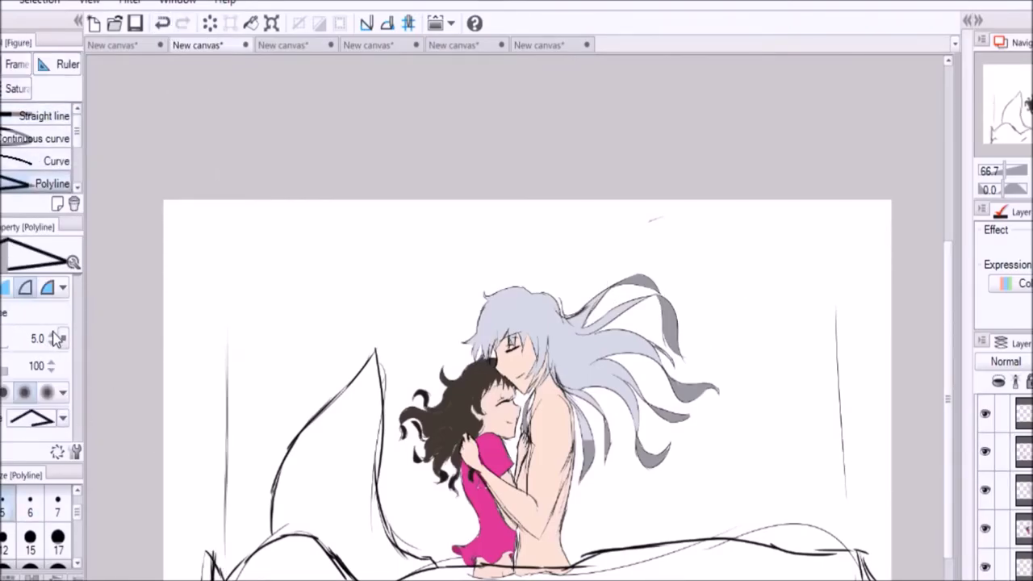
left_click(228, 576)
left_click(232, 137)
left_click(840, 131)
double_click(857, 578)
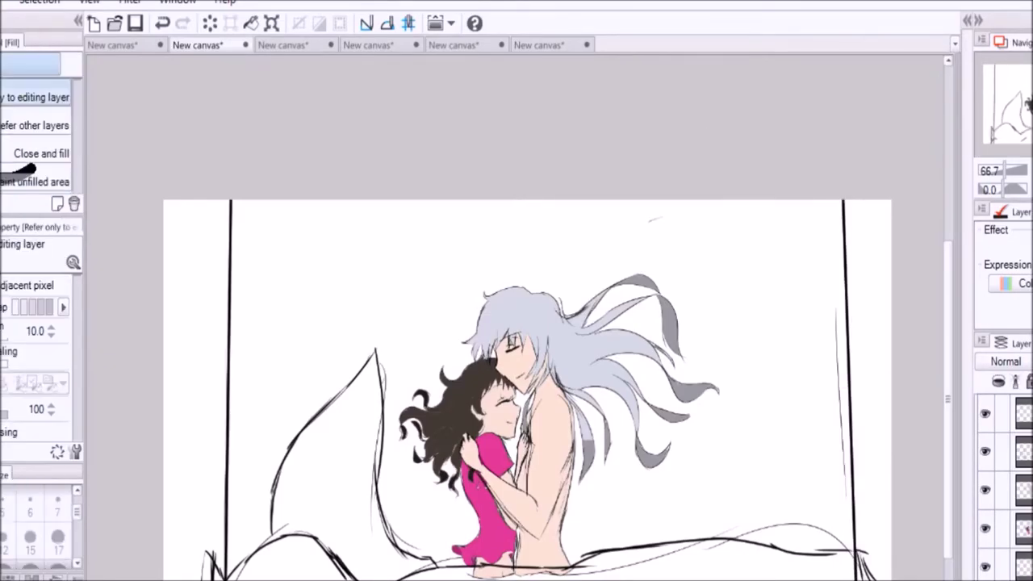
Fill the open background inside the frame around the couple with pale lavender-grey.
key("g")
left_click(766, 464)
left_click(992, 426)
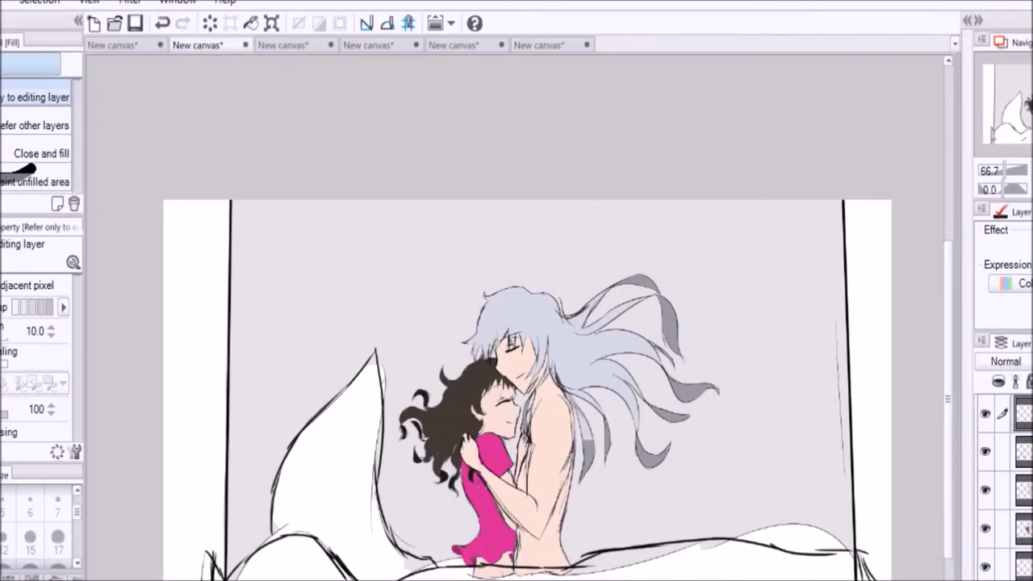
left_click(346, 508)
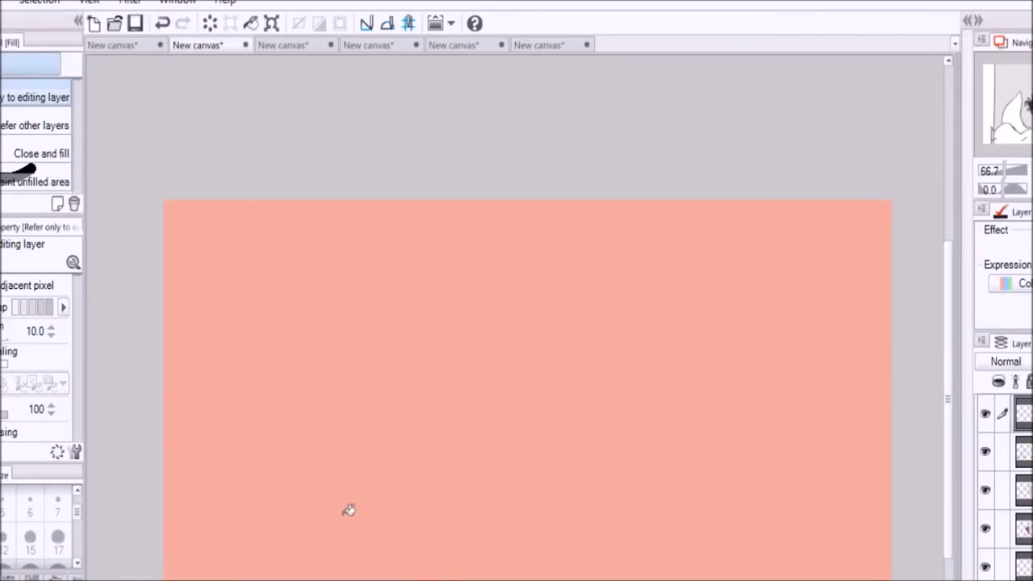
key("ctrl+z")
Fill the tall pointed shape with salmon pink and the wavy ground with dark brown on the layer holding their outlines.
left_click(992, 452)
left_click(381, 553)
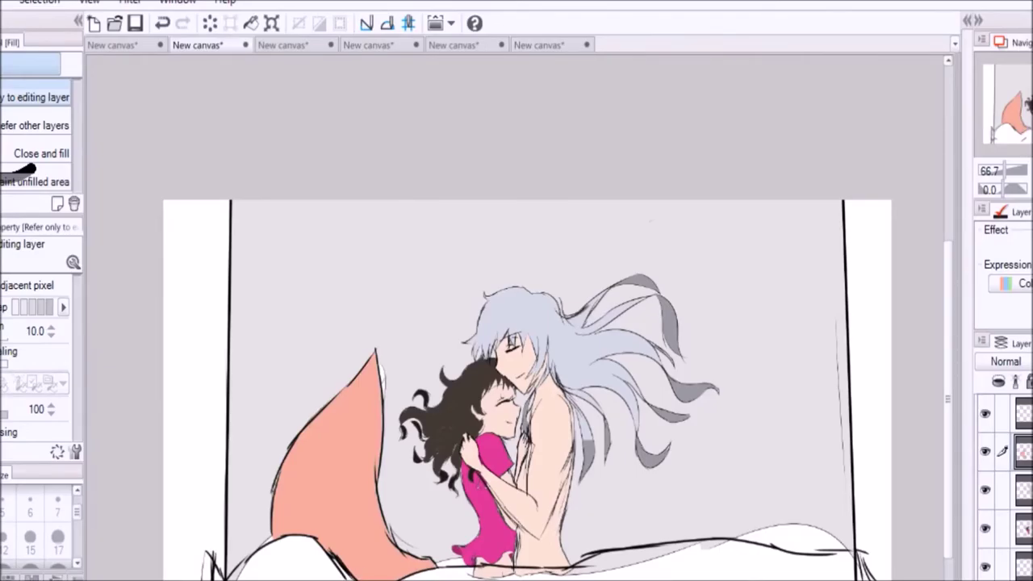
left_click(350, 503)
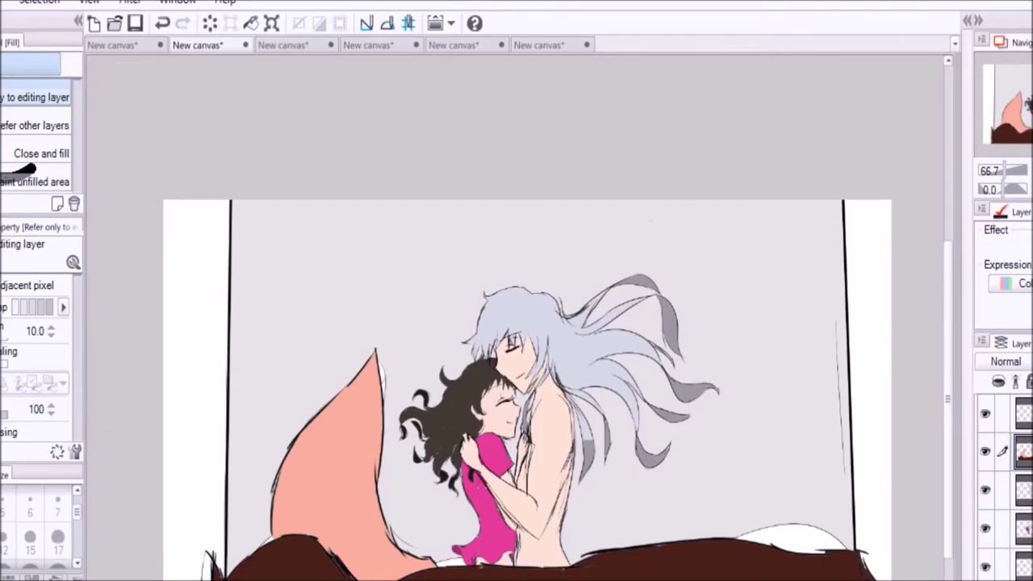
Touch up the dark brown ground fill along its upper edge with the Smooth brush at size 50.
key("b")
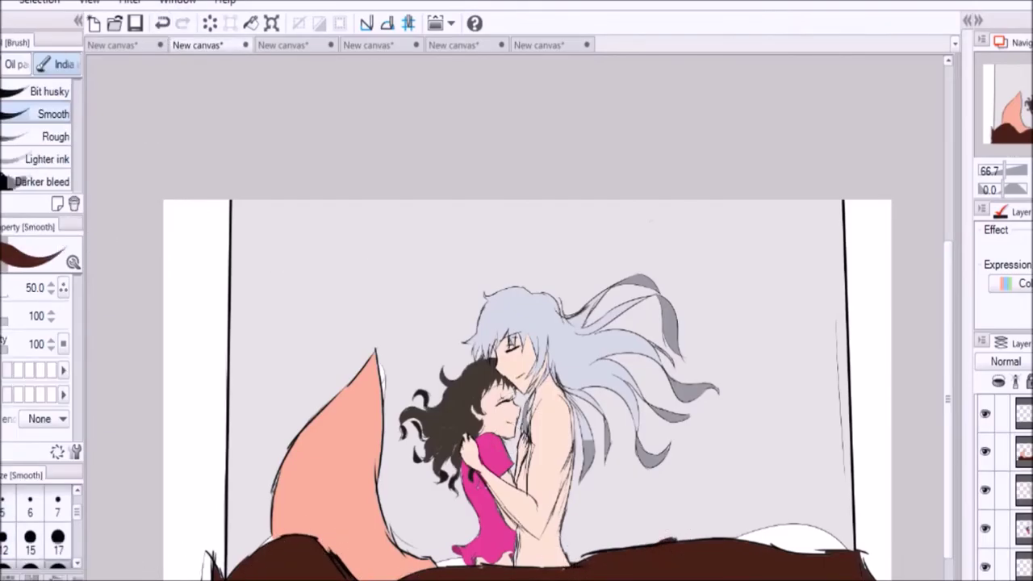
key("e")
scroll(775, 557, "up", 2)
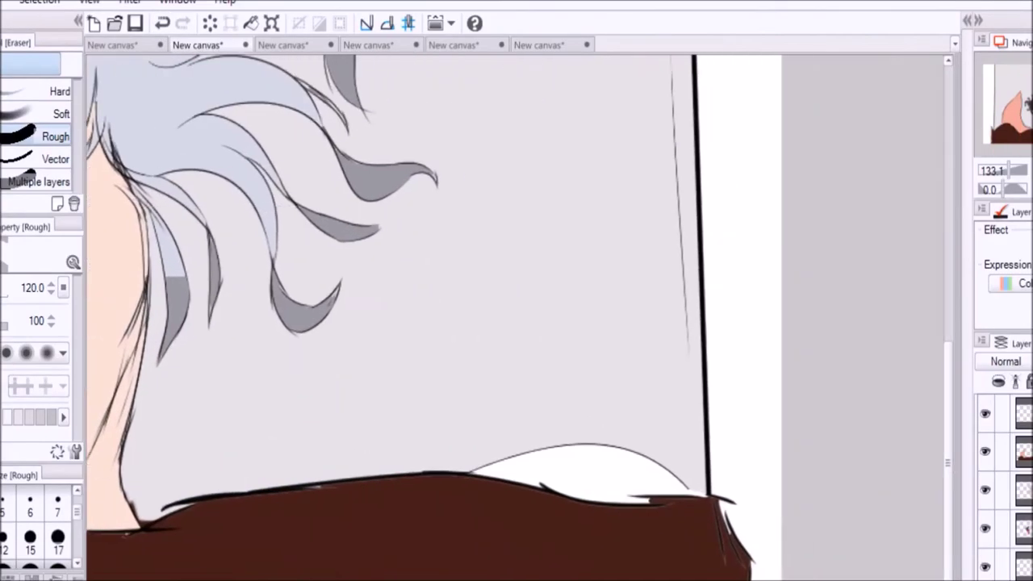
key("b")
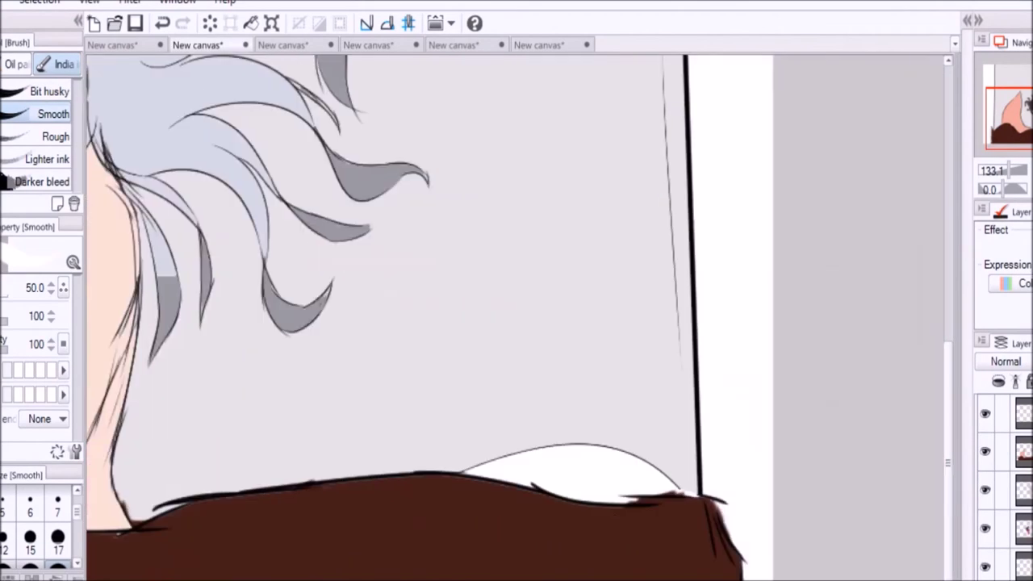
key("ctrl+z")
key("ctrl+shift+n")
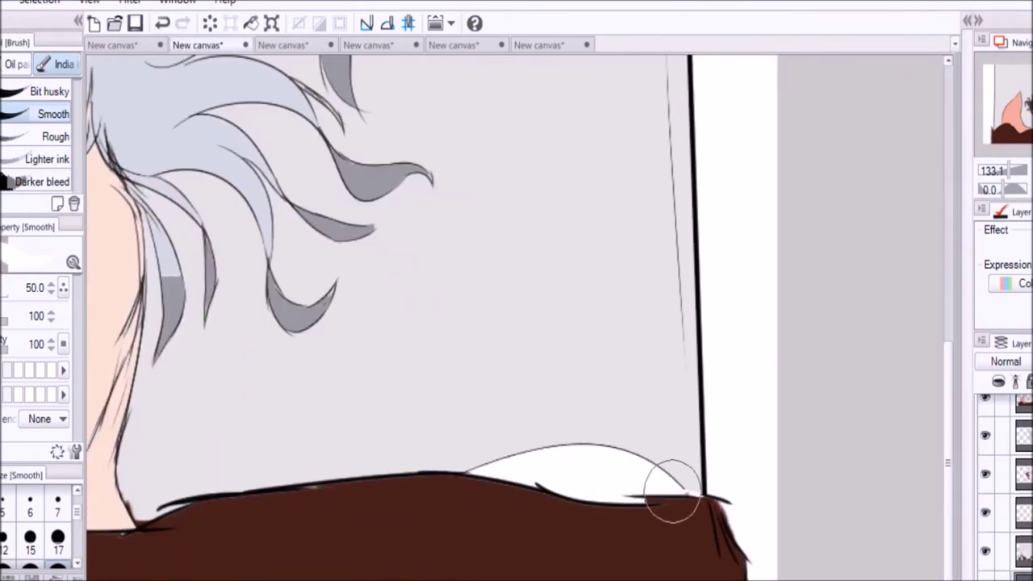
key("i")
key("b")
left_click(1000, 512)
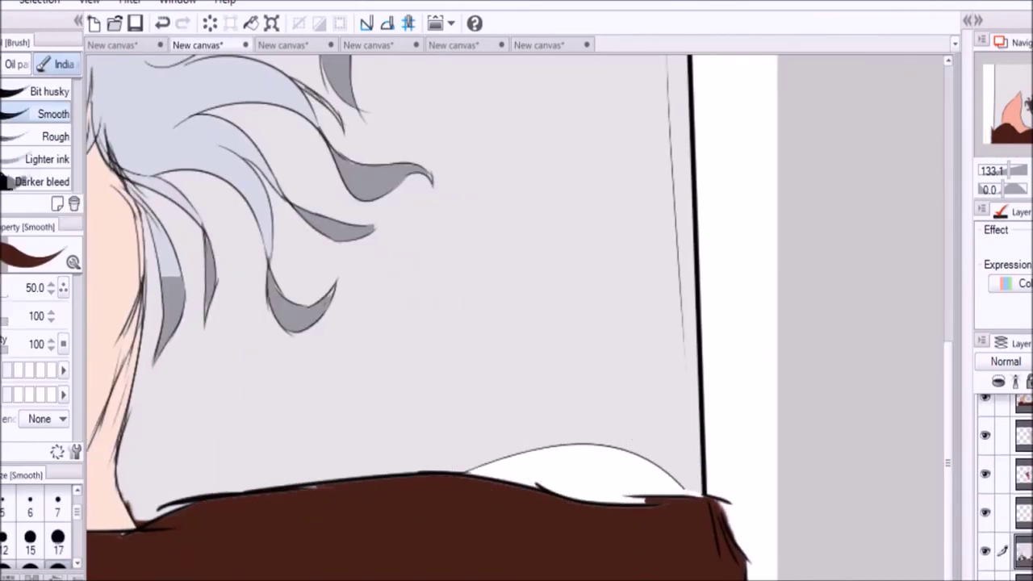
Paint the gaps in the woman's loose curl tips with her sampled dark brown hair colour, using the Smooth brush at size 3.
scroll(403, 323, "down", 4)
scroll(517, 315, "up", 3)
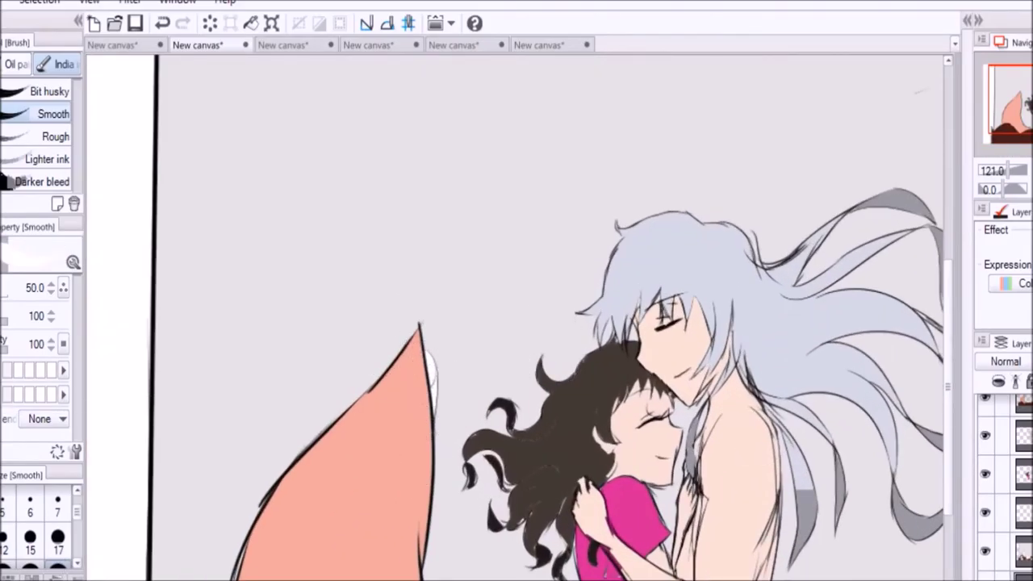
key("i")
scroll(598, 455, "up", 5)
key("b")
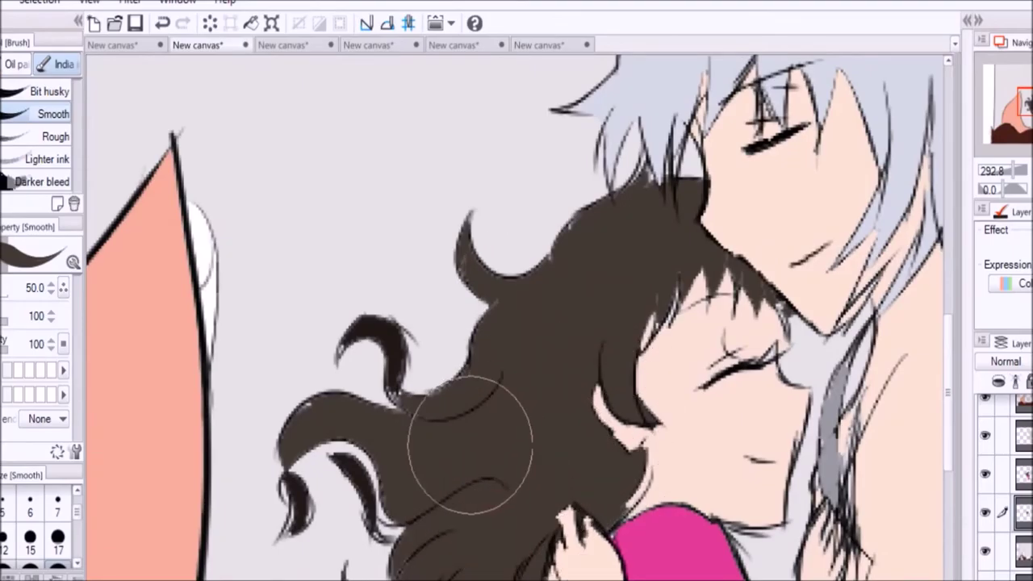
key("bracketleft")
key("bracketleft")
key("bracketleft")
key("bracketleft")
key("bracketleft")
key("bracketleft")
key("bracketleft")
key("bracketleft")
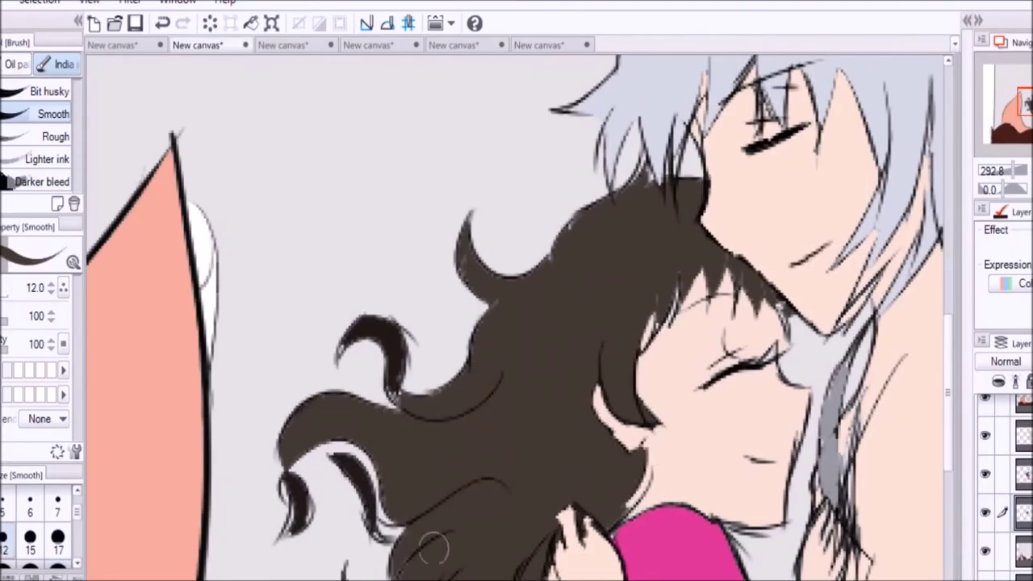
key("bracketleft")
key("bracketleft")
key("bracketleft")
key("bracketleft")
key("bracketleft")
key("bracketleft")
key("bracketleft")
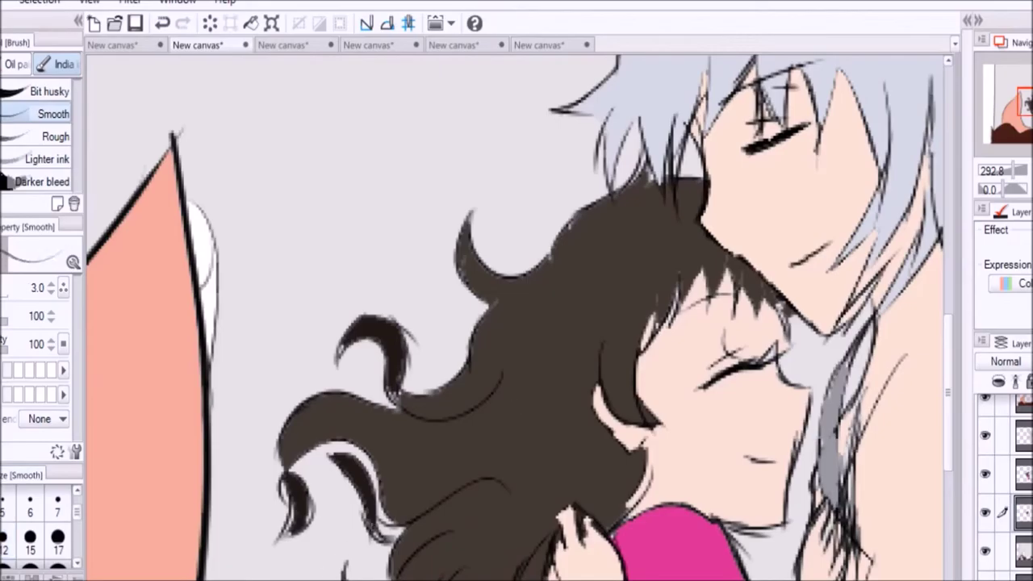
key("ctrl+shift")
left_click_drag(296, 500, 303, 518)
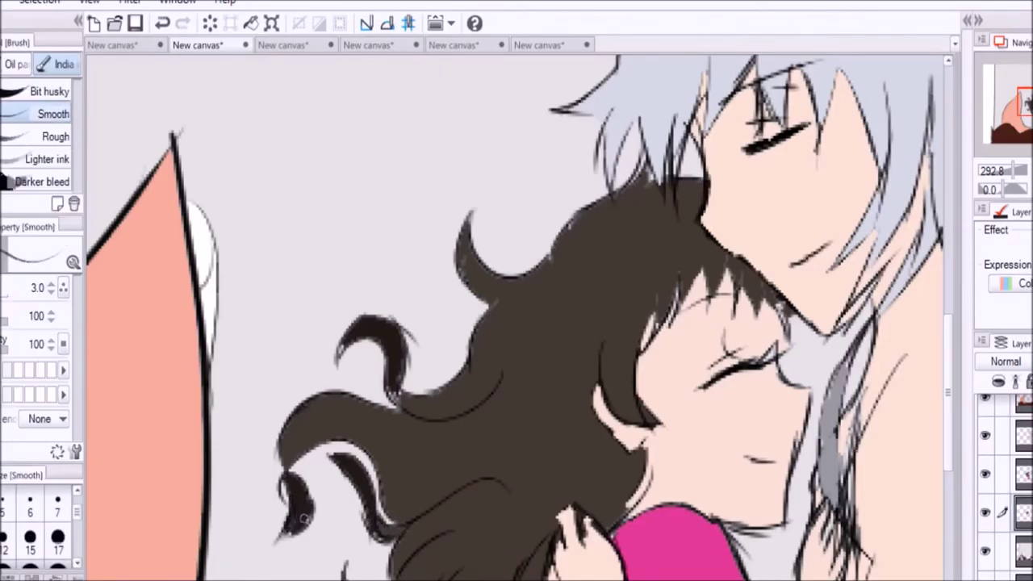
Touch up the top of the woman's hair and the skin areas with sampled colours, using the Smooth brush at size 5.
key("ctrl+shift")
key("bracketright")
key("bracketright")
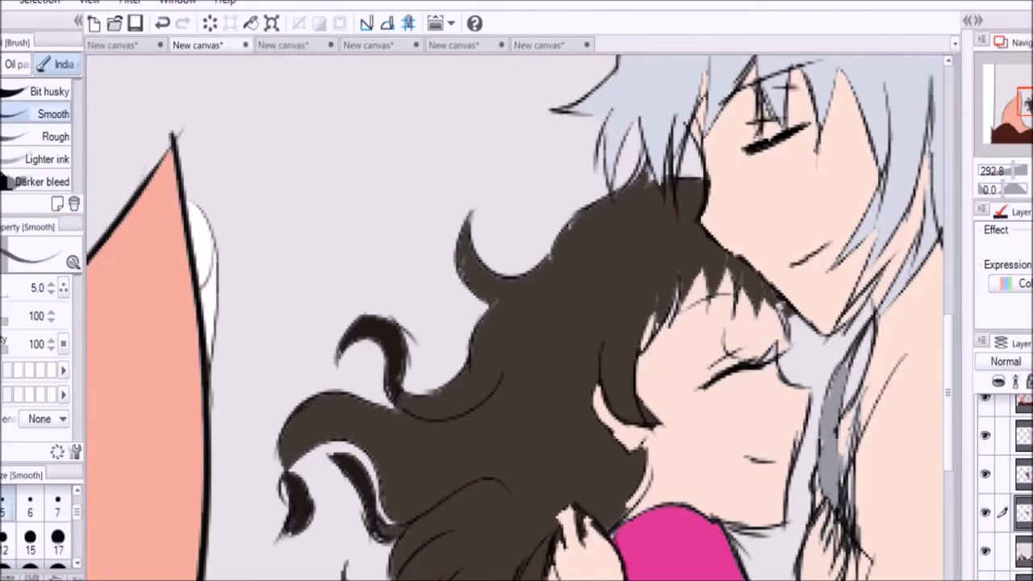
mouse_move(649, 149)
left_mouse_down()
mouse_move(648, 297)
mouse_move(487, 298)
left_mouse_up()
key("alt")
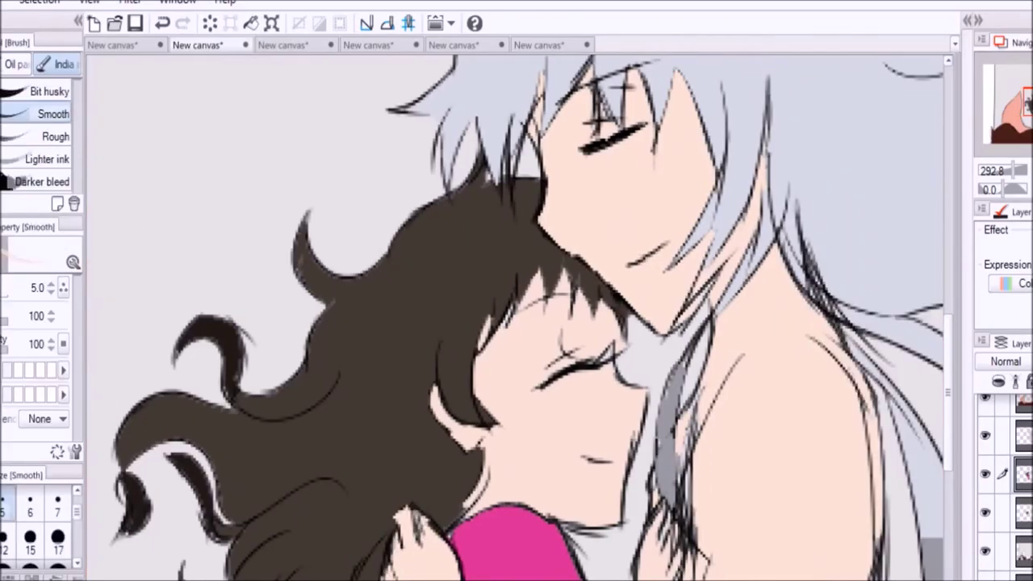
scroll(500, 458, "down", 5)
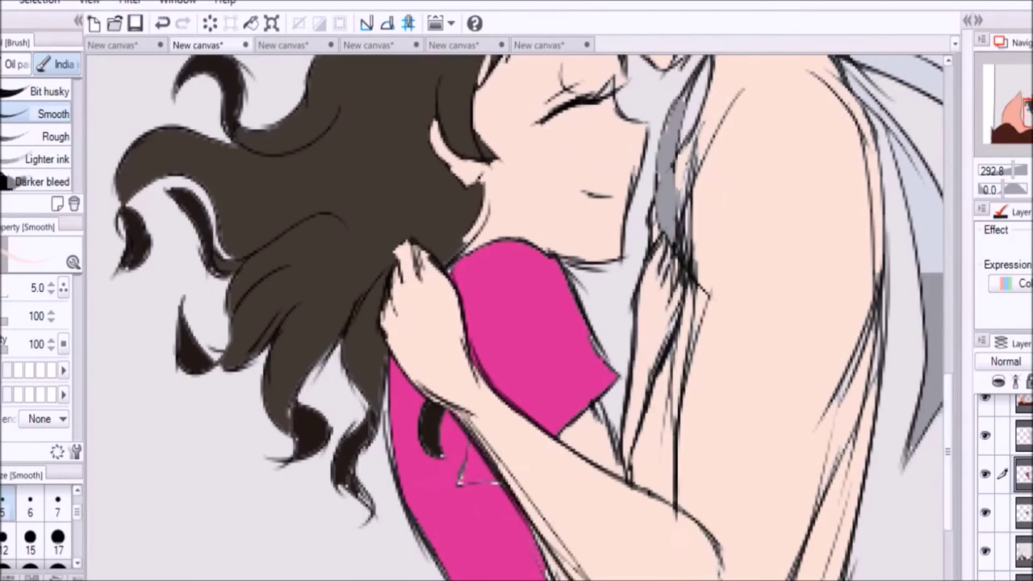
Cover the unfilled gap in the woman's shirt with the matching pink.
left_click(1018, 512)
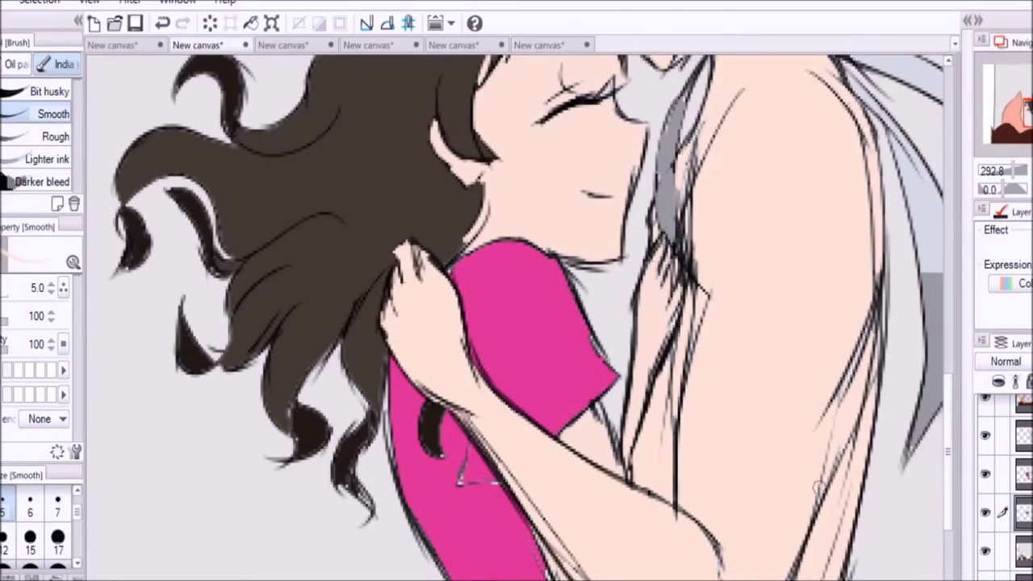
key("e")
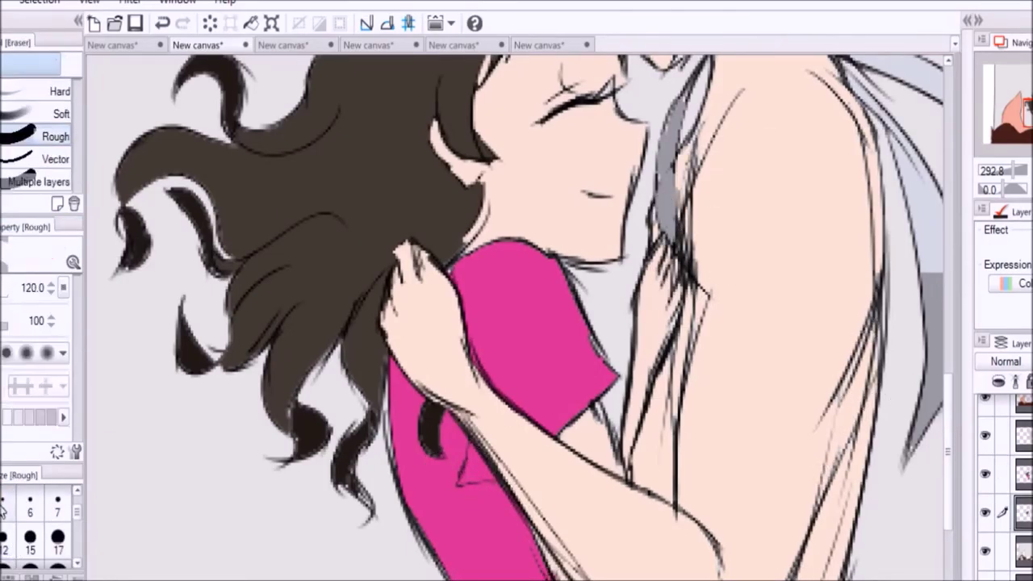
key("b")
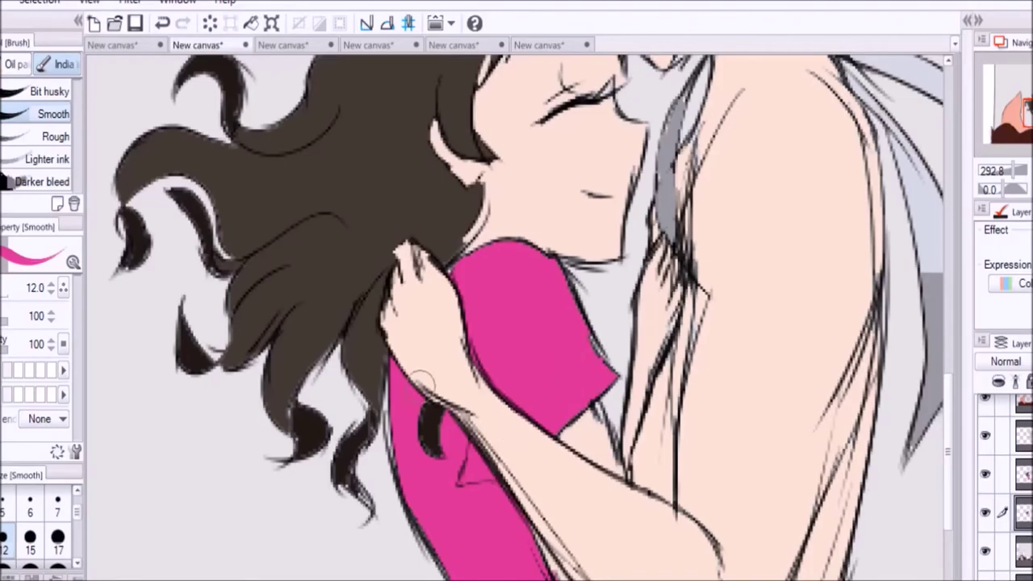
Clean up the man's hair with a size 3 Rough eraser and fill gaps in the strand tips with the Smooth brush at size 4.
scroll(494, 325, "down", 5)
scroll(335, 221, "up", 5)
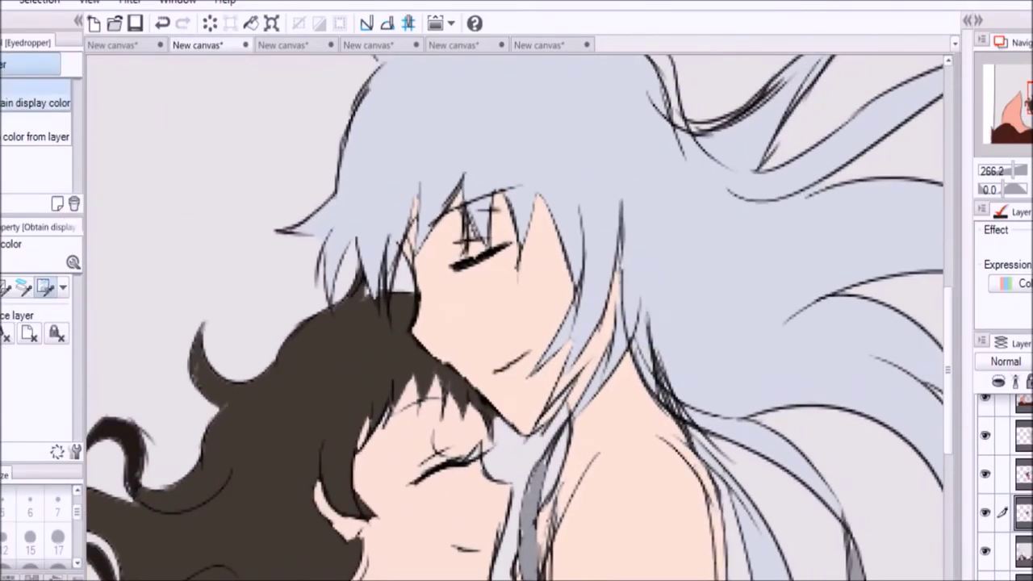
key("bracketleft")
key("bracketleft")
key("bracketleft")
key("bracketleft")
key("bracketleft")
key("bracketleft")
key("e")
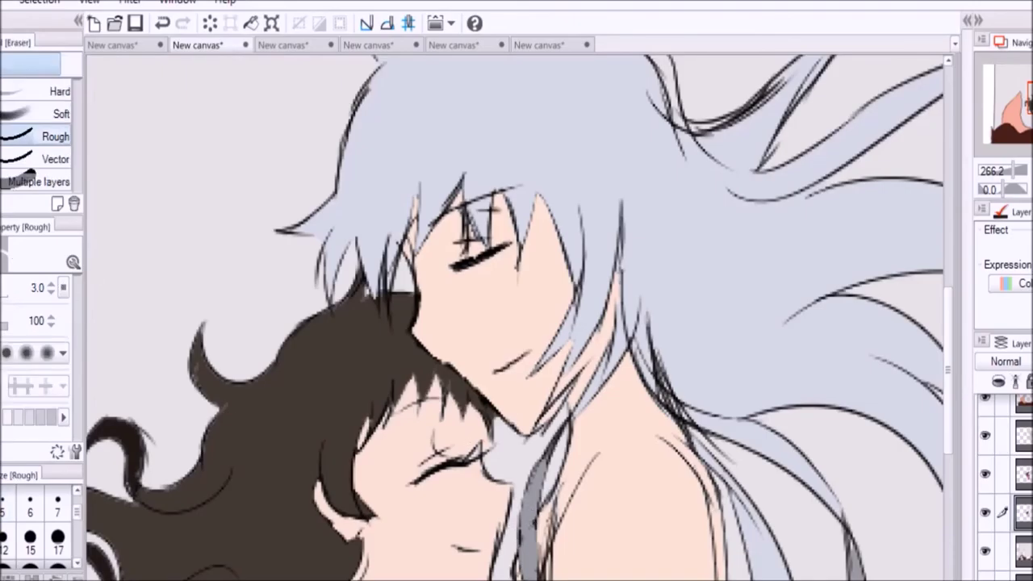
key("b")
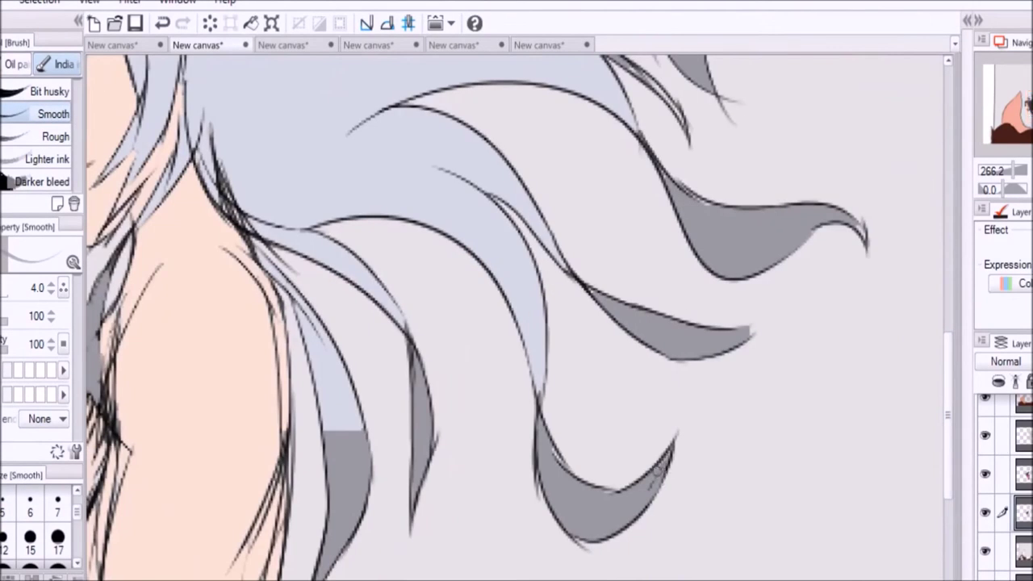
left_click_drag(945, 434, 946, 330)
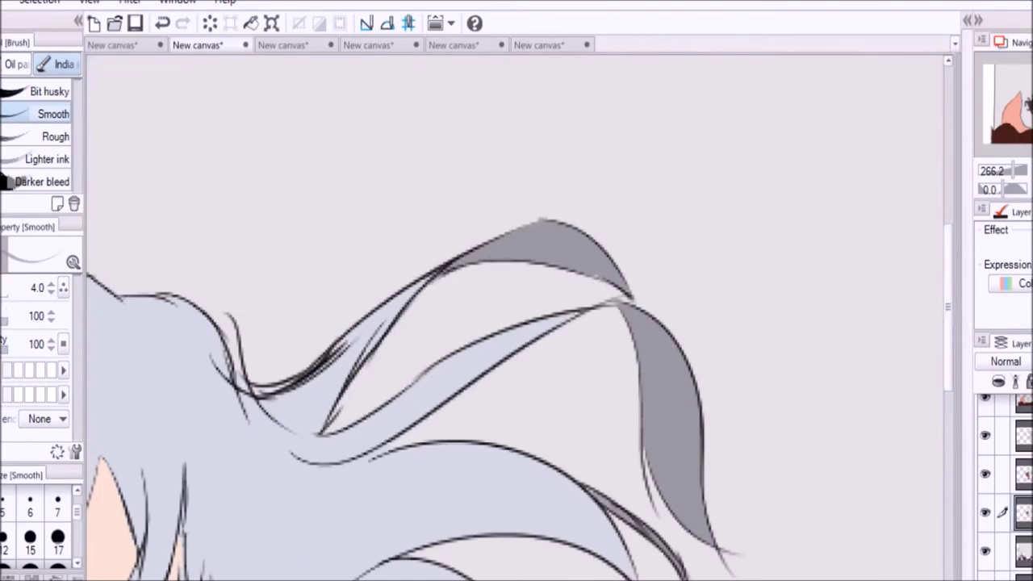
Draw the man's ear with the Mapping pen at size 3 on another layer and fill it with the sampled skin tone.
key("p")
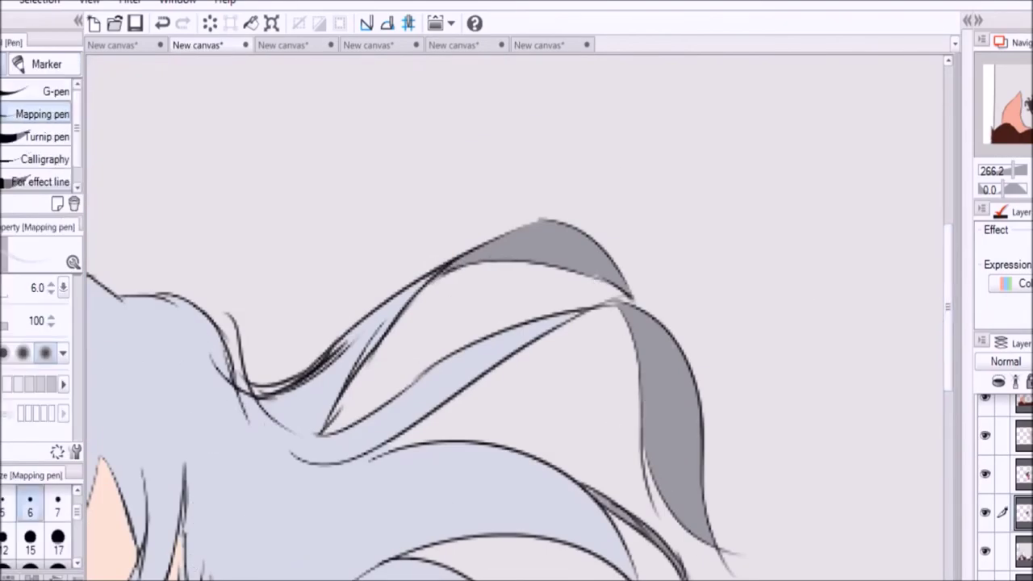
key("bracketleft")
key("bracketleft")
key("bracketleft")
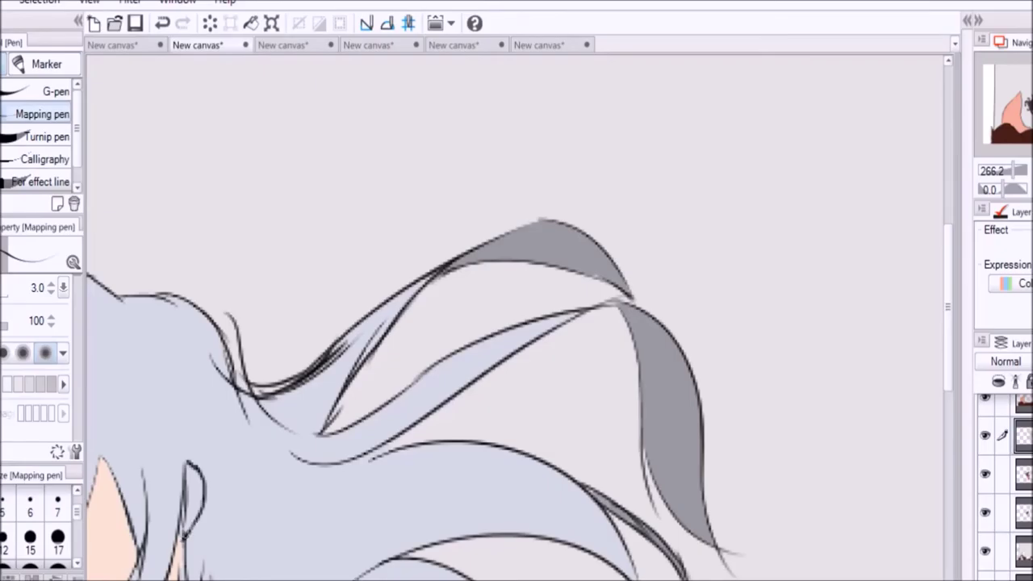
key("i")
key("g")
Blend the hard edge between light blue and grey on the man's lower hair strand with the Soothing watercolor tool at size 12.
scroll(262, 495, "down", 2)
scroll(900, 409, "up", 3)
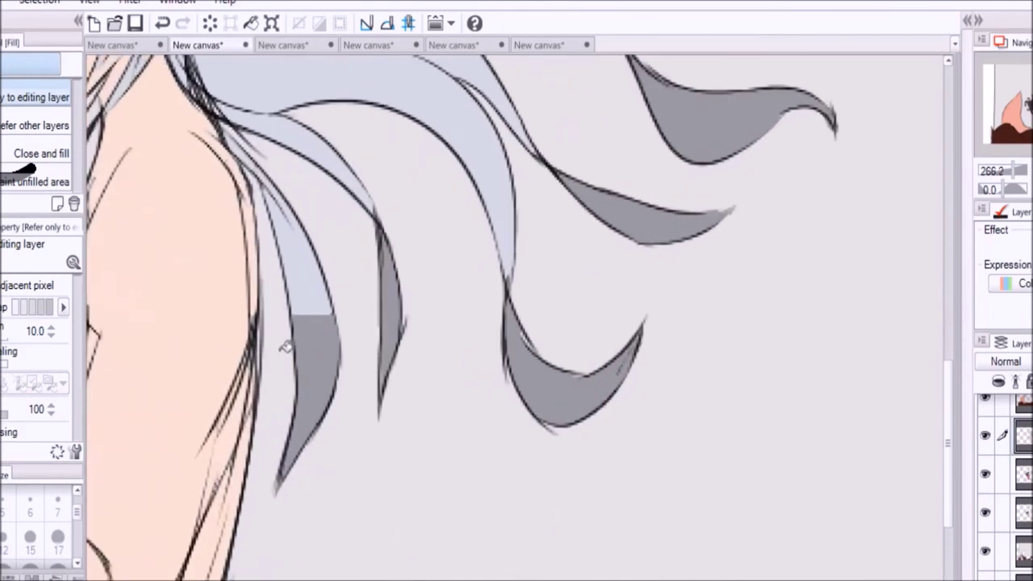
key("j")
mouse_move(307, 258)
left_mouse_down()
mouse_move(314, 321)
mouse_move(286, 226)
mouse_move(315, 253)
mouse_move(290, 315)
left_mouse_up()
Fill the blank strips outside both vertical frame lines with medium brown.
scroll(291, 316, "down", 7)
scroll(516, 355, "down", 1)
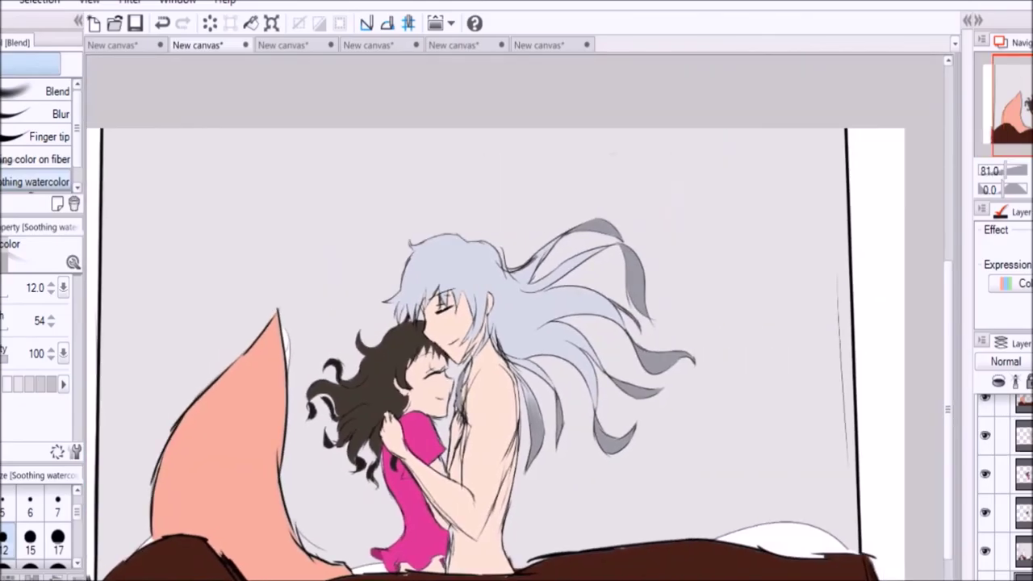
scroll(516, 355, "down", 1)
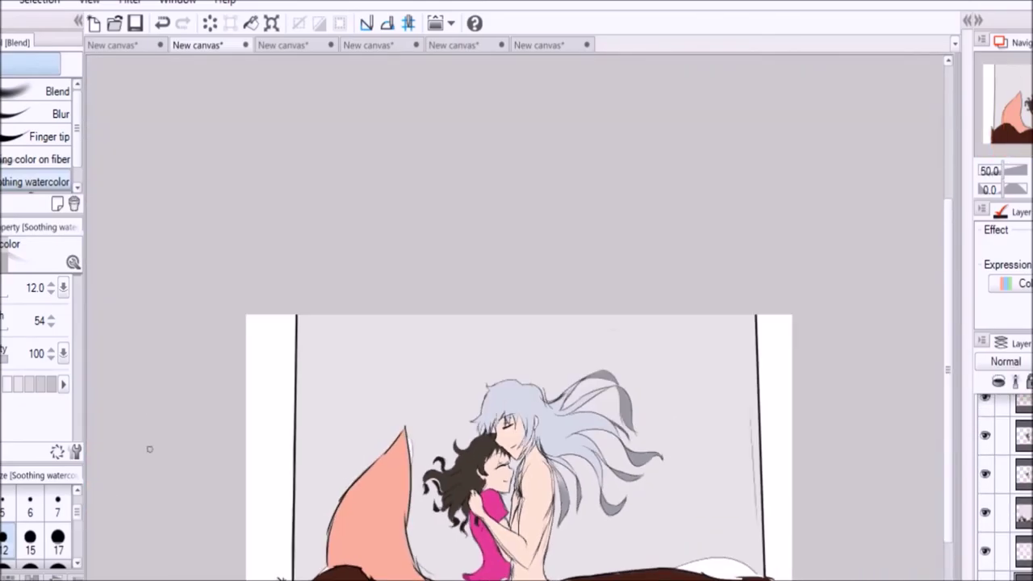
key("g")
left_click(271, 444)
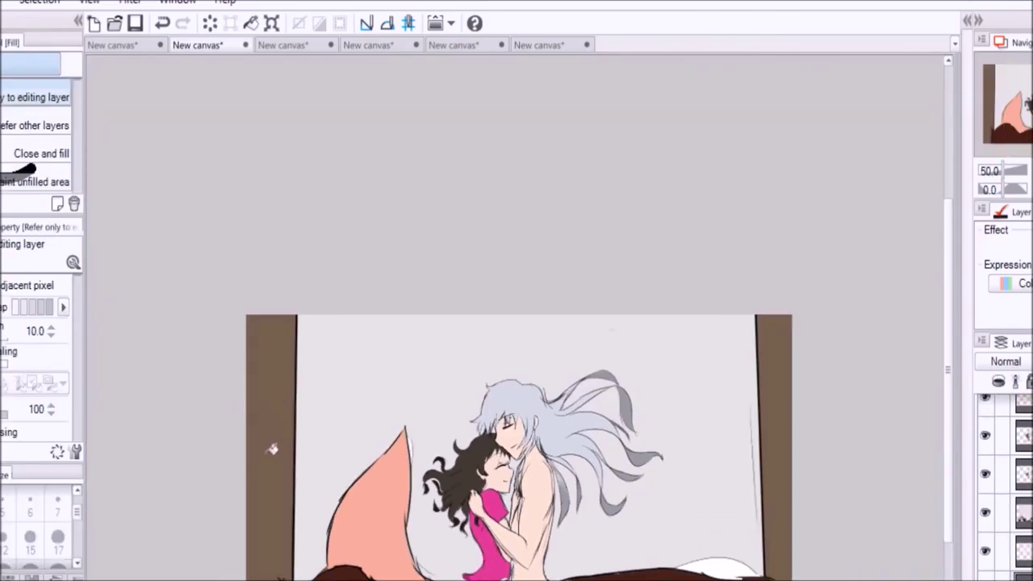
Airbrush a pink blush on the woman's cheek with the Soft airbrush at size 17 and add short diagonal pink lines of width 3.
scroll(452, 538, "up", 1)
key("b")
key("i")
key("b")
scroll(511, 446, "up", 5)
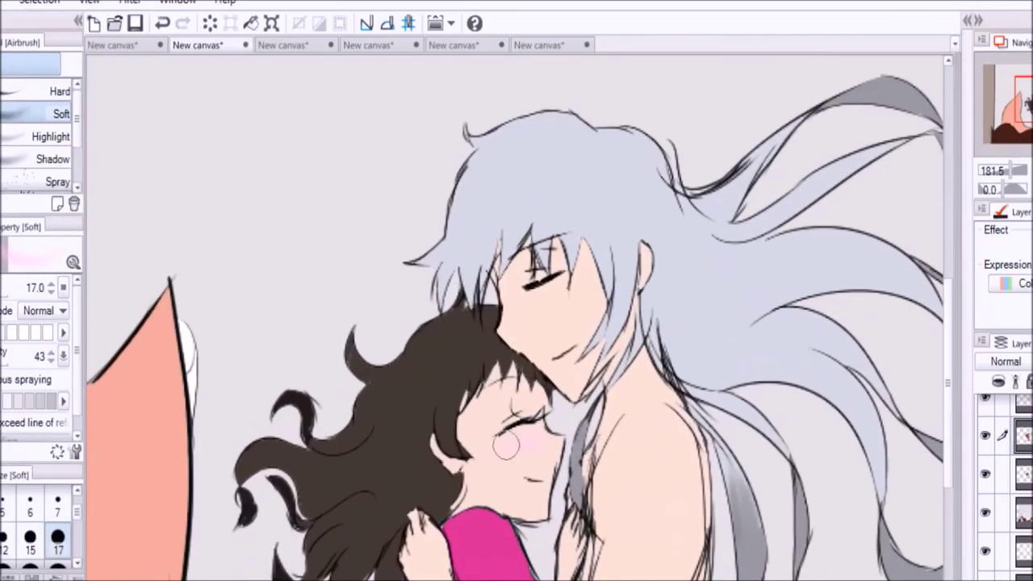
key("u")
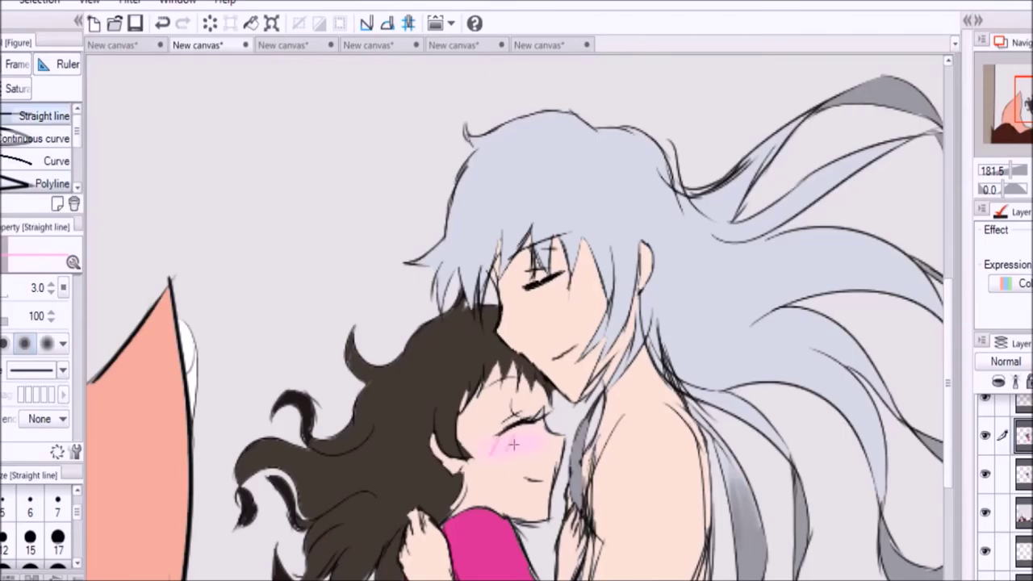
Texture the brown side strips with the *soft* pentagonal decoration brush at size 609.4.
key("b")
left_click(18, 113)
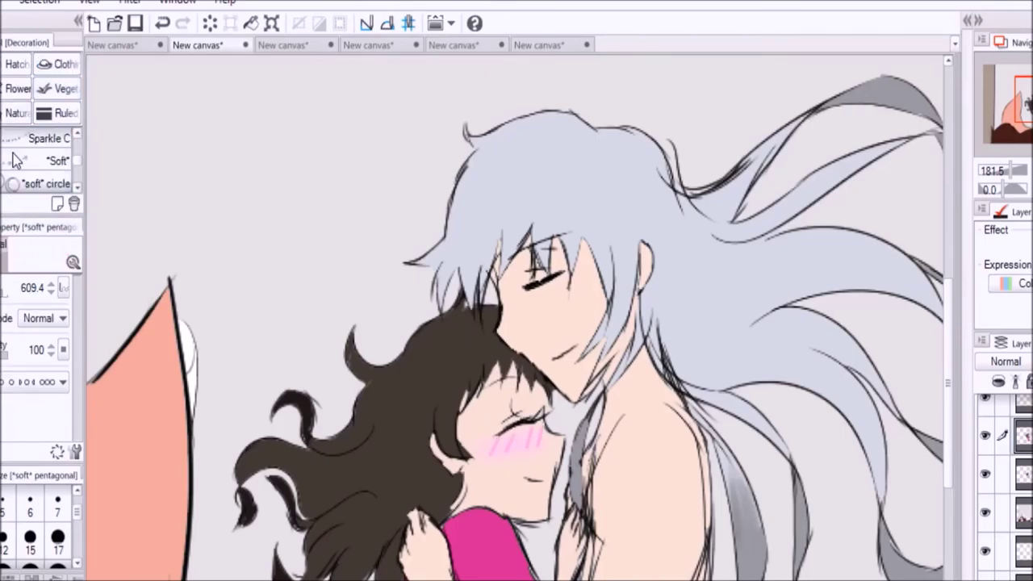
scroll(788, 579, "down", 5)
scroll(788, 578, "left", 3)
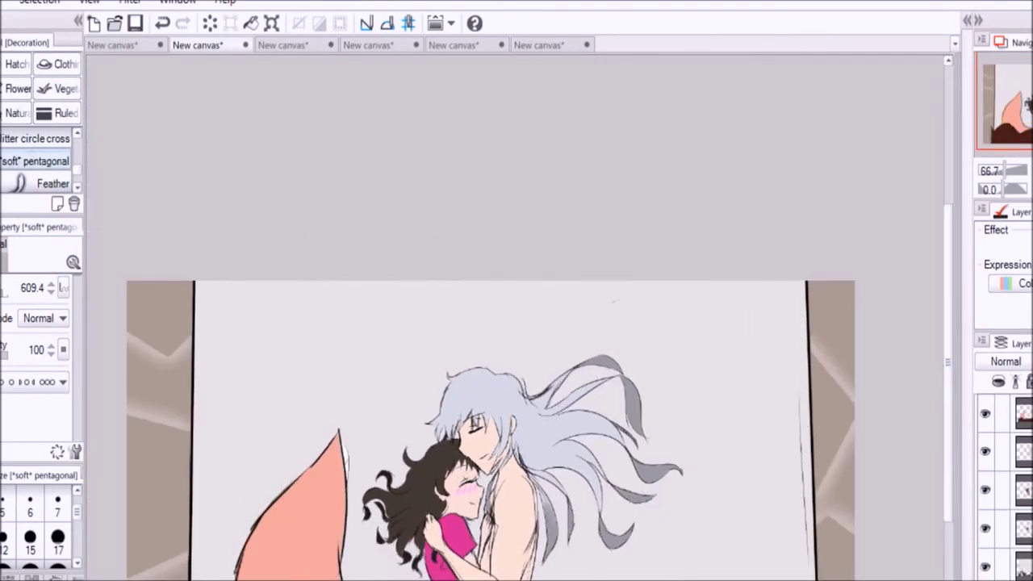
Dab soft pale light spots over the brown side strips and dark ground with the *Soft* decoration brush at size 226.4.
key("comma")
key("comma")
key("comma")
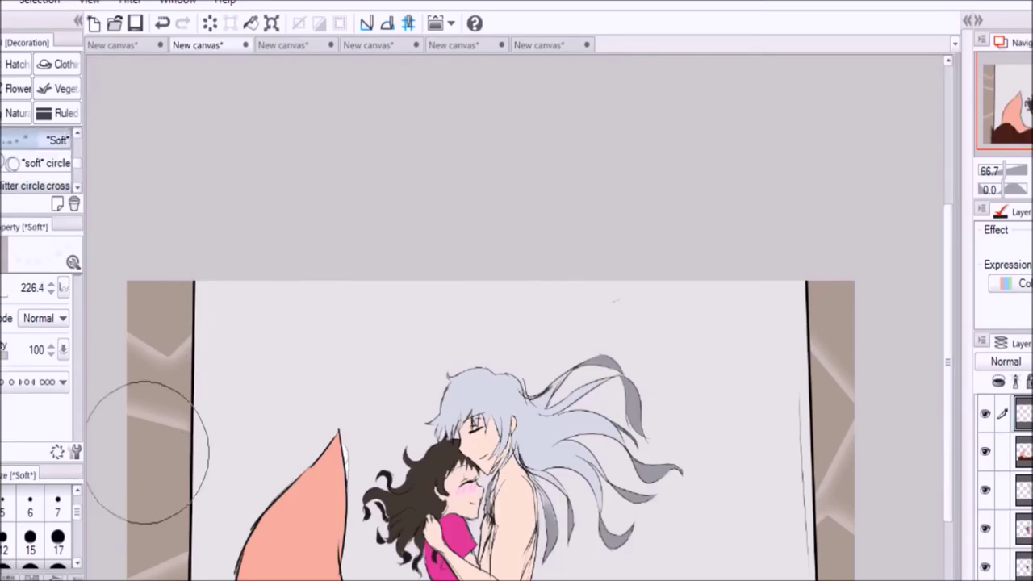
left_click_drag(803, 347, 839, 420)
key("ctrl+z")
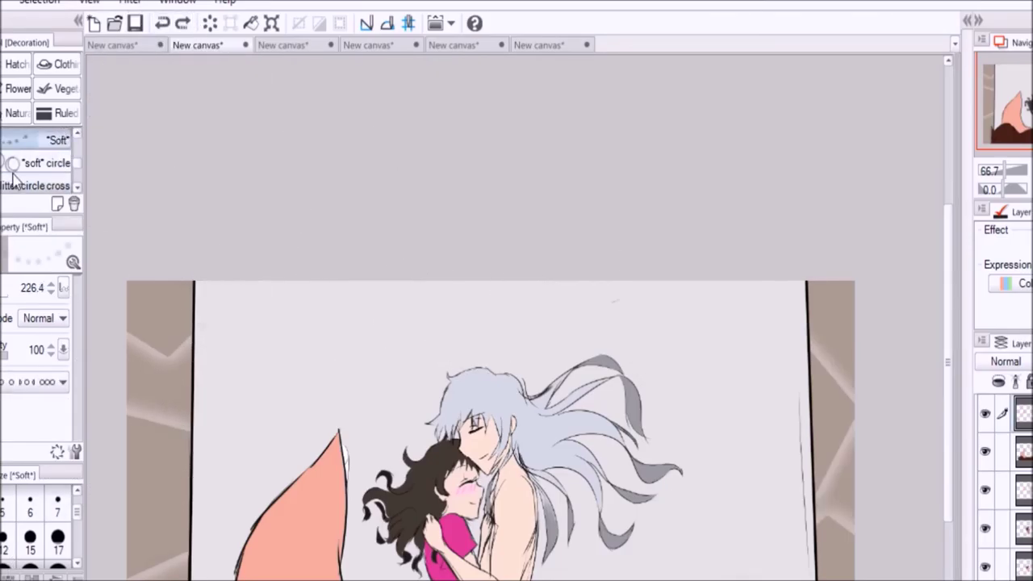
left_click(323, 369)
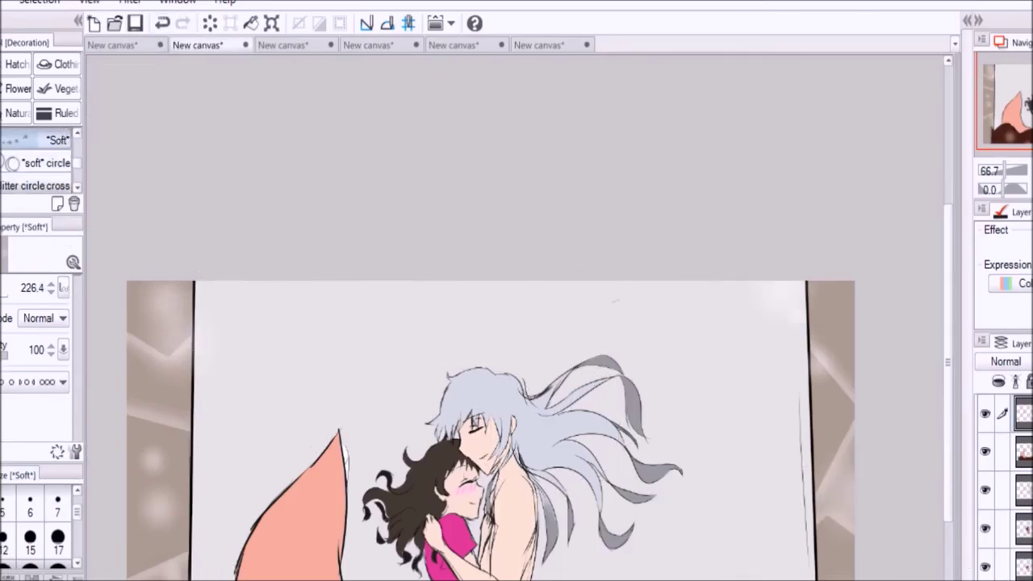
scroll(272, 434, "down", 2)
scroll(947, 442, "down", 2)
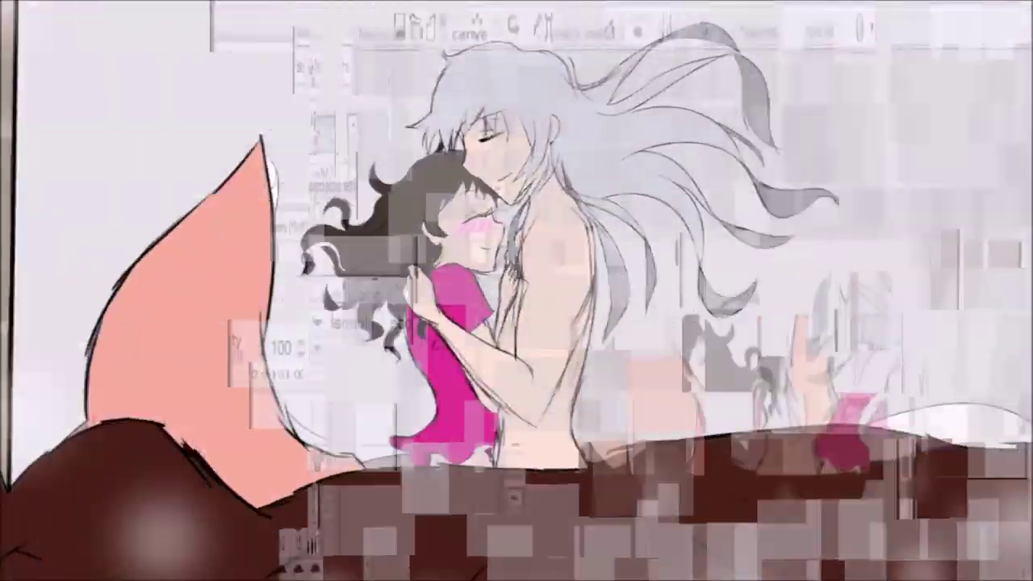